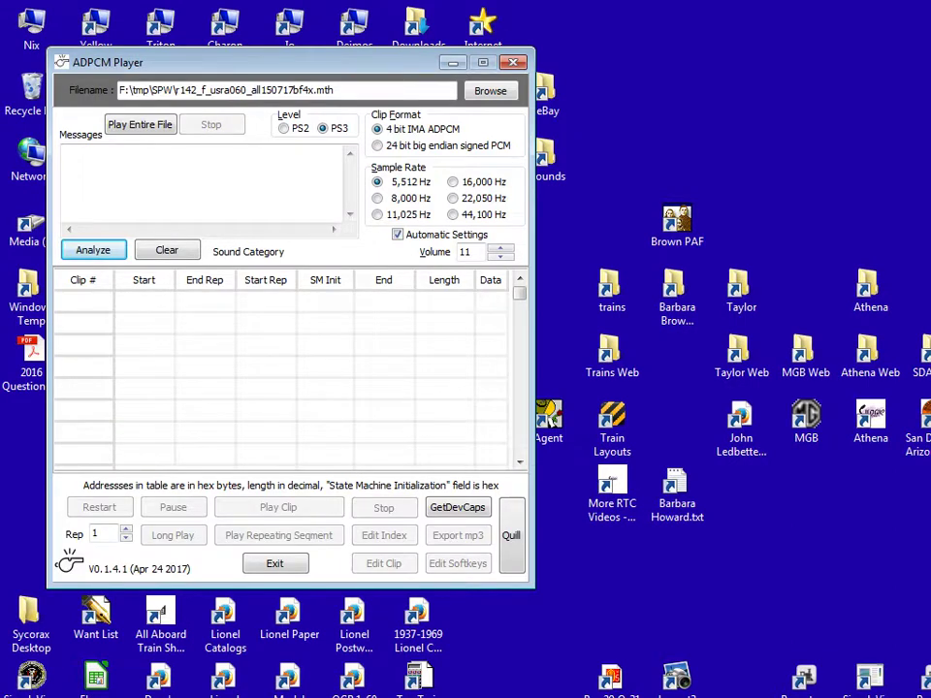
Step: Load the sound file p162_p_grnbr_77cno161212af4x.mth, analyze it and select clip 3 to view its settings
{"action": "left_click_drag", "start_coordinate": [448, 93], "coordinate": [388, 100]}
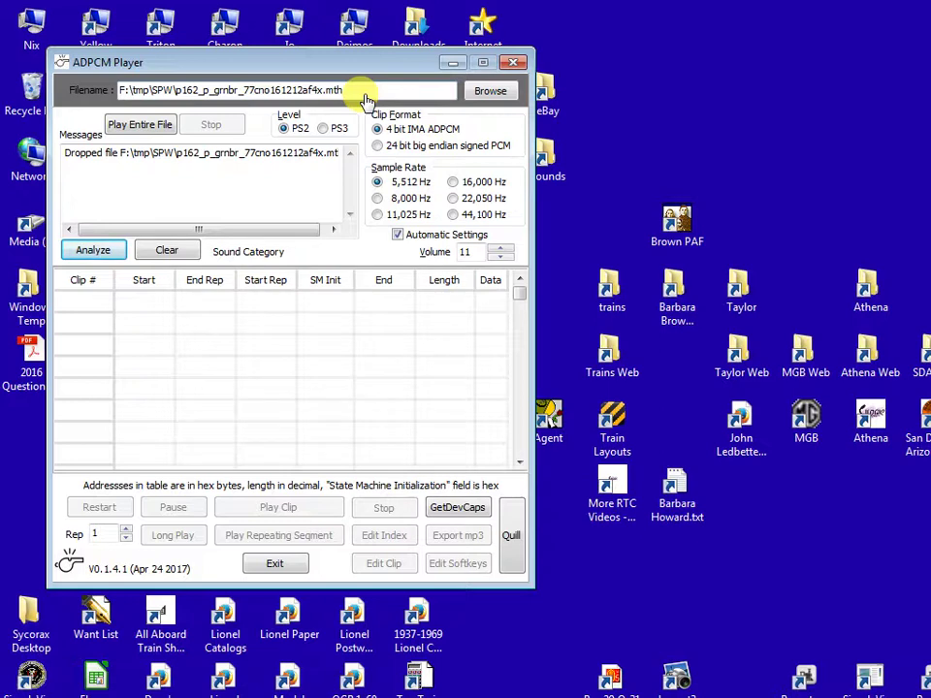
{"action": "left_click", "coordinate": [93, 250]}
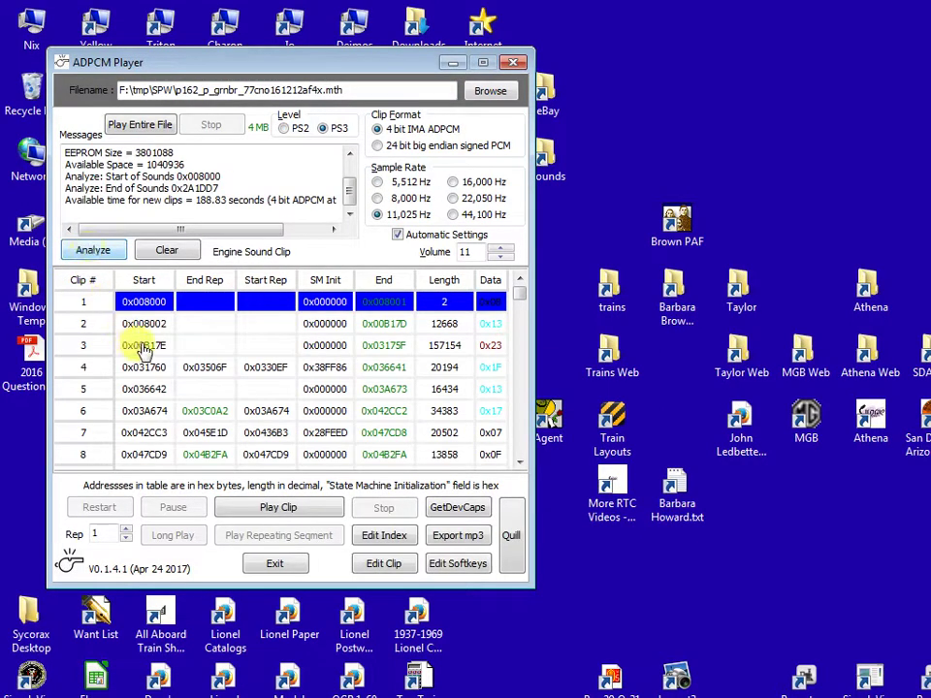
{"action": "left_click", "coordinate": [187, 347]}
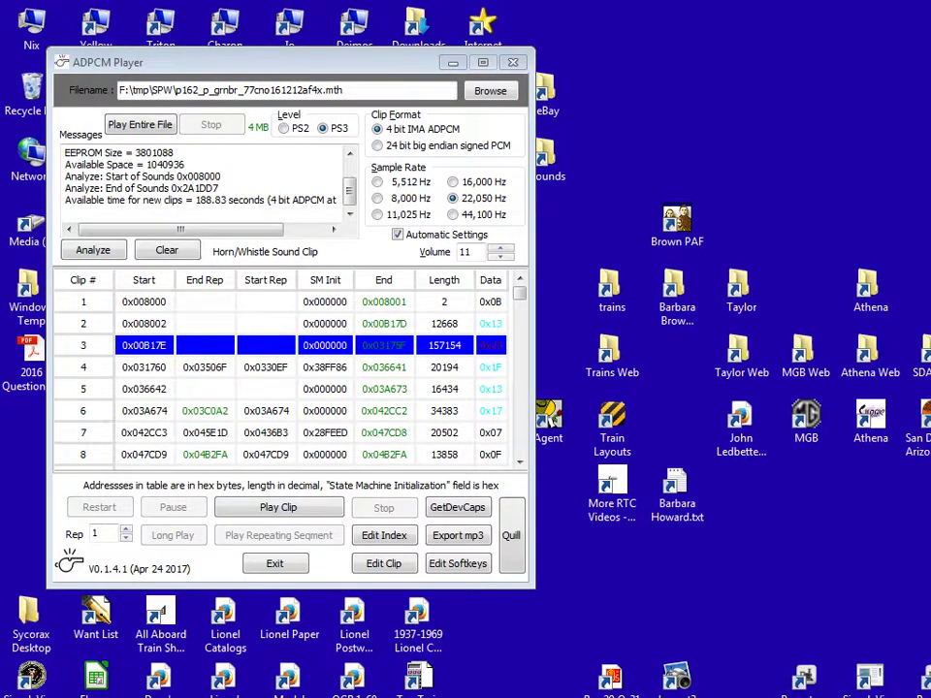
Step: Load the sound file r142_f_usra060_all150717bf4x.mth and analyze its clips
{"action": "left_click_drag", "start_coordinate": [930, 229], "coordinate": [387, 93]}
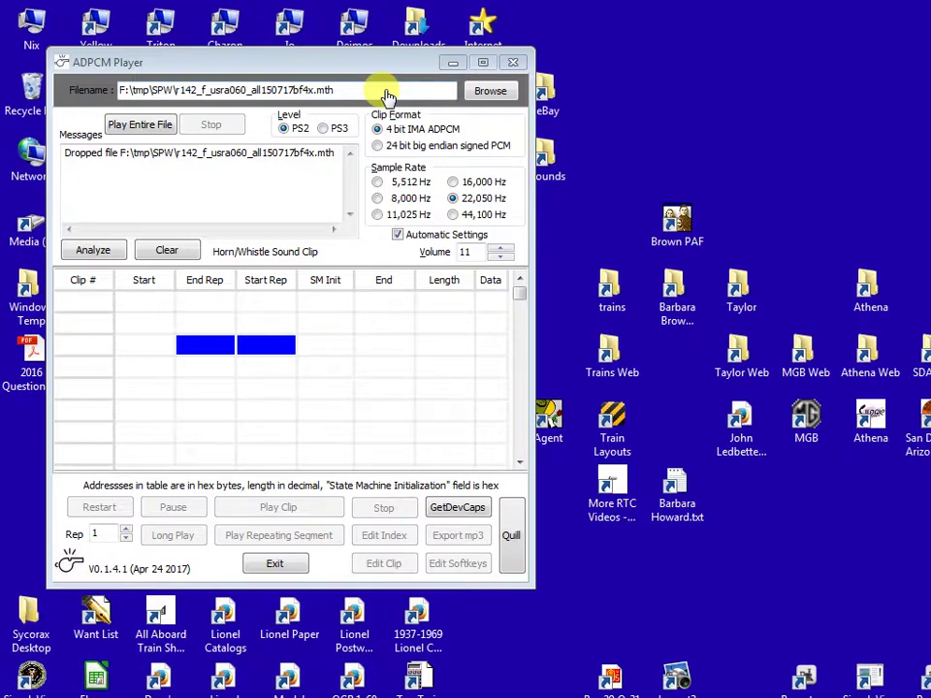
{"action": "left_click", "coordinate": [93, 250]}
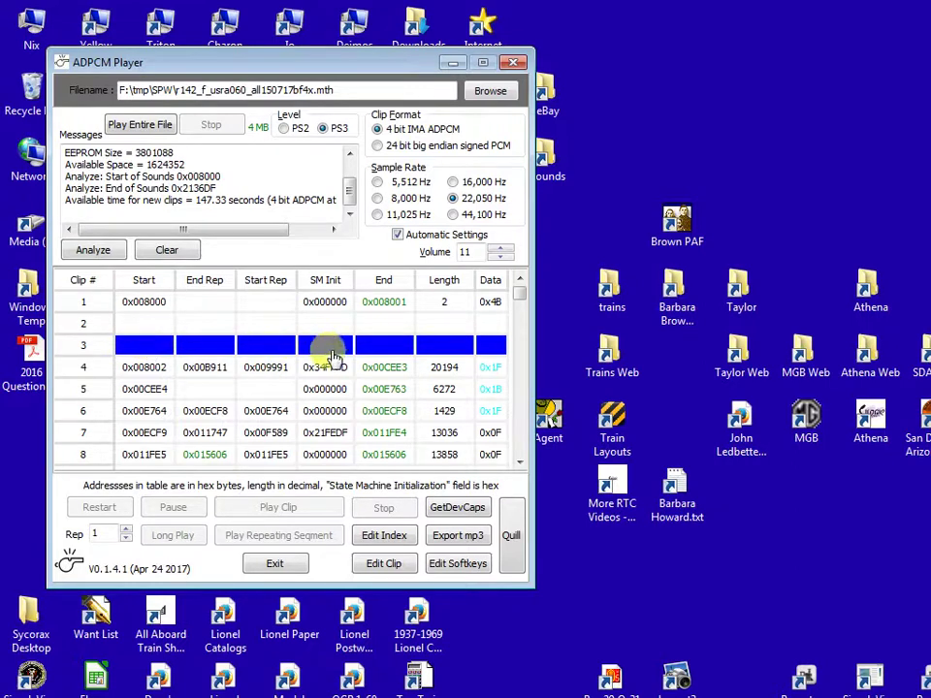
Step: Among the SFS clips, replace clip 41 with clip 41 from the sound file p162_p_grnbr_77cno161212af4x.mth
{"action": "right_click", "coordinate": [383, 399]}
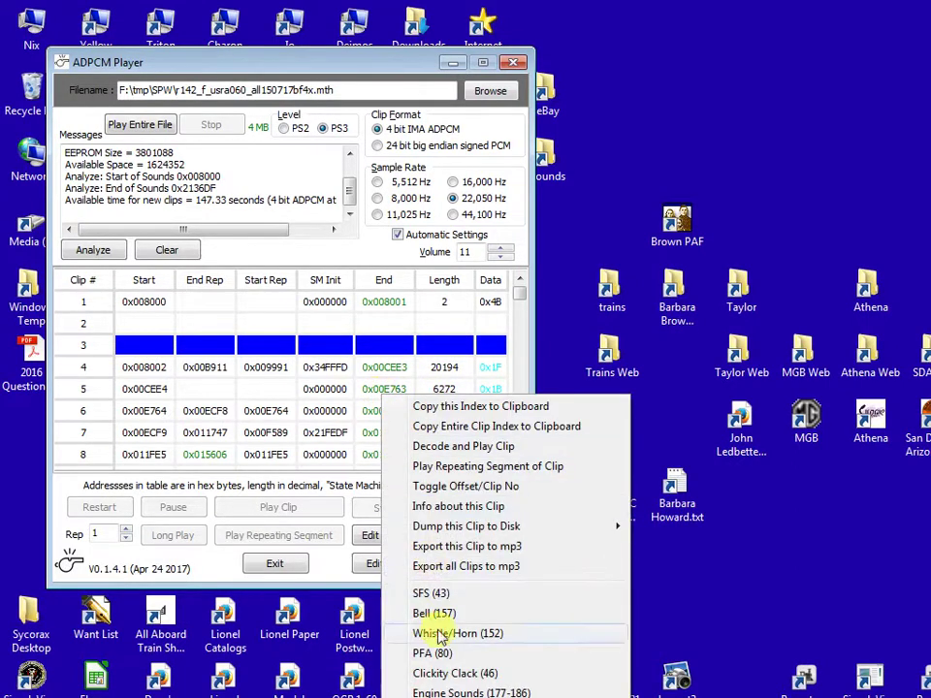
{"action": "left_click", "coordinate": [450, 598]}
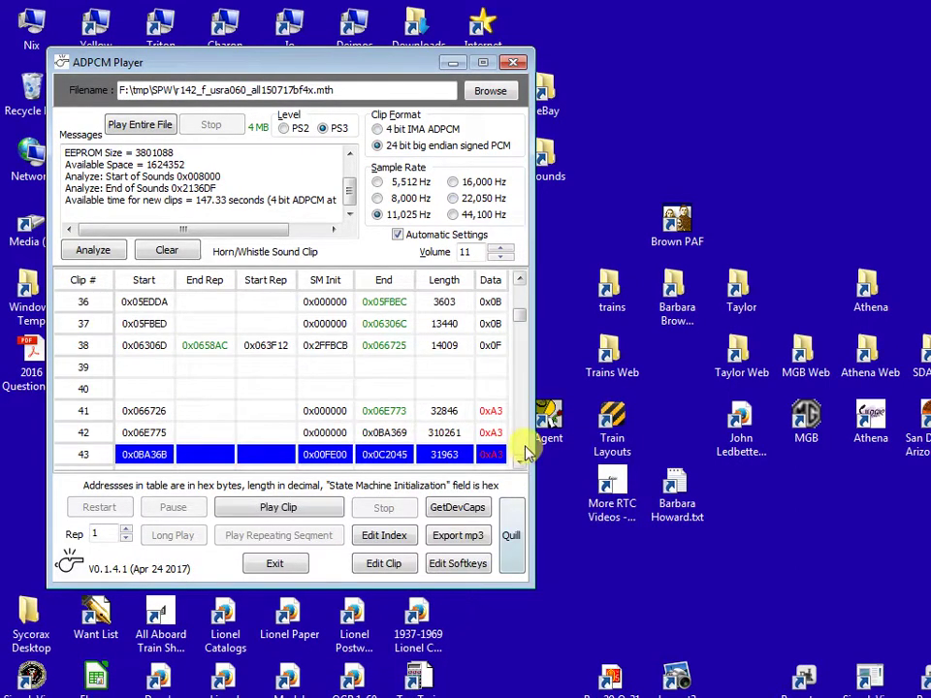
{"action": "scroll", "coordinate": [524, 456], "scroll_direction": "down", "scroll_amount": 3}
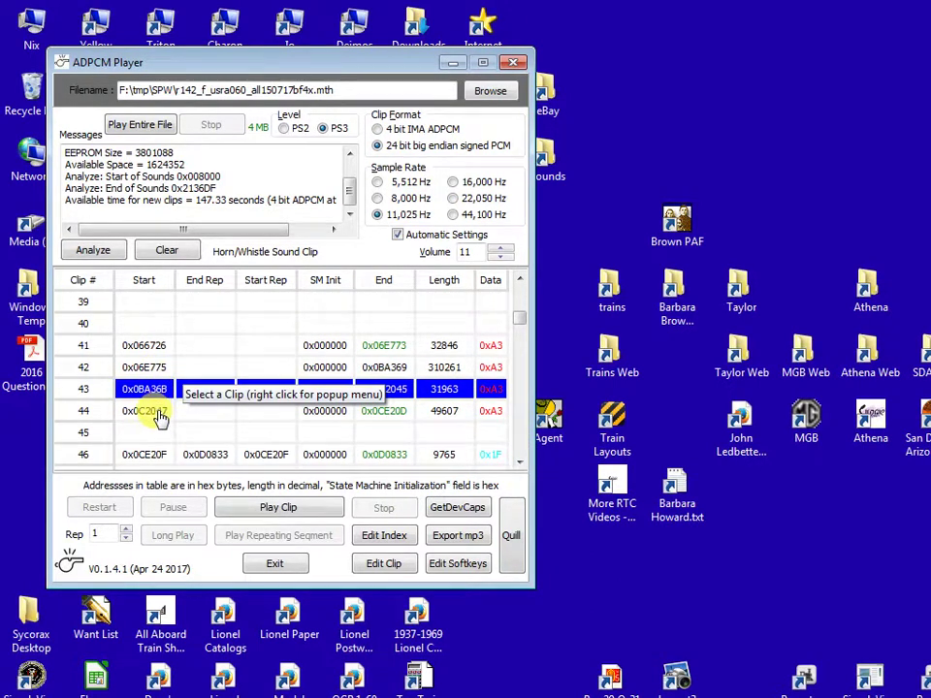
{"action": "left_click", "coordinate": [144, 347]}
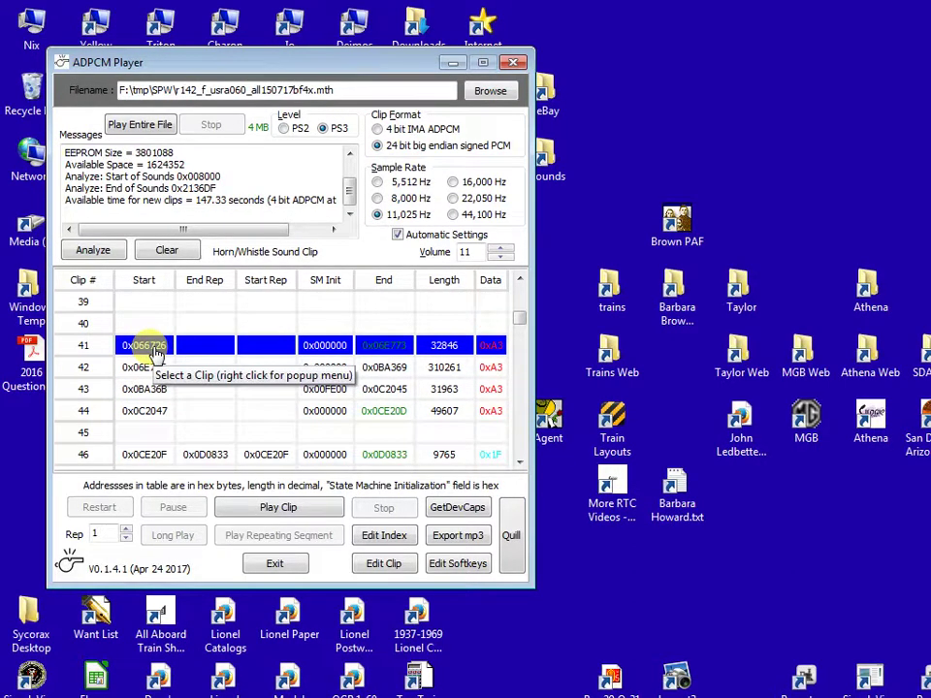
{"action": "left_click", "coordinate": [384, 564]}
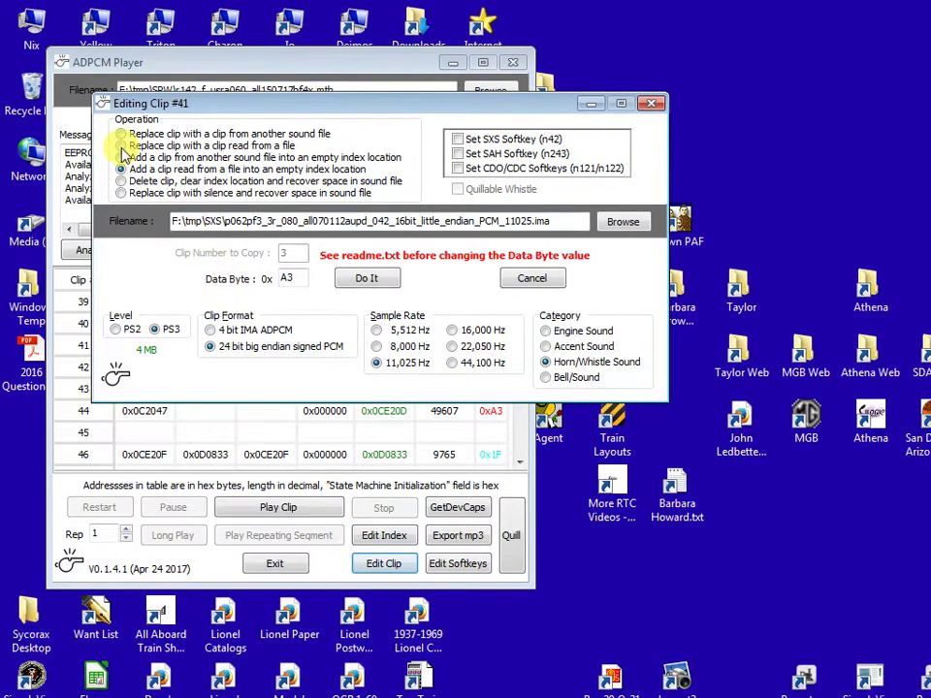
{"action": "left_click", "coordinate": [122, 135]}
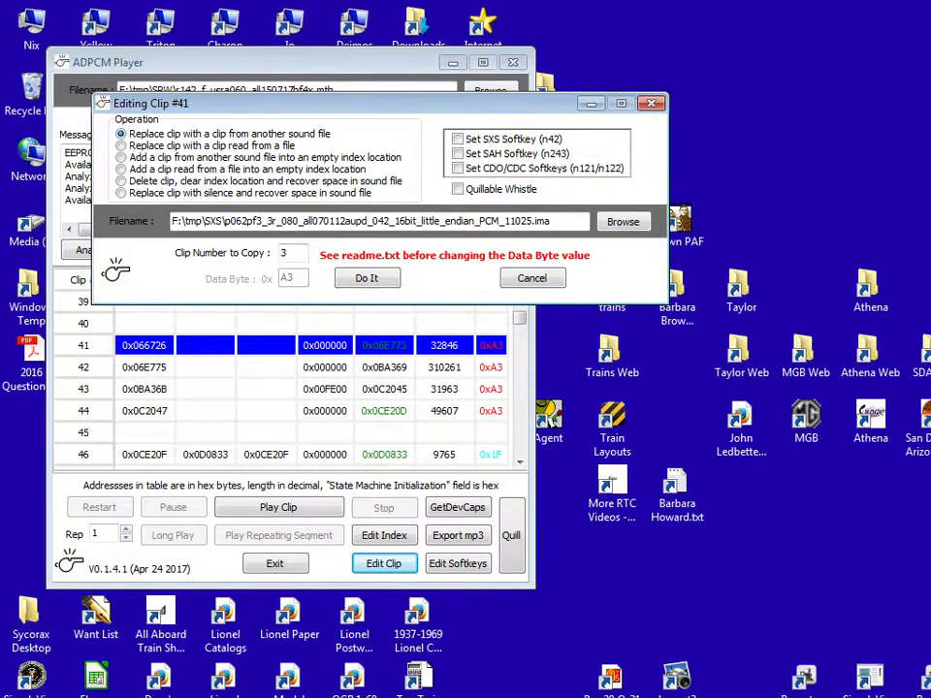
{"action": "left_click_drag", "start_coordinate": [482, 202], "coordinate": [437, 229]}
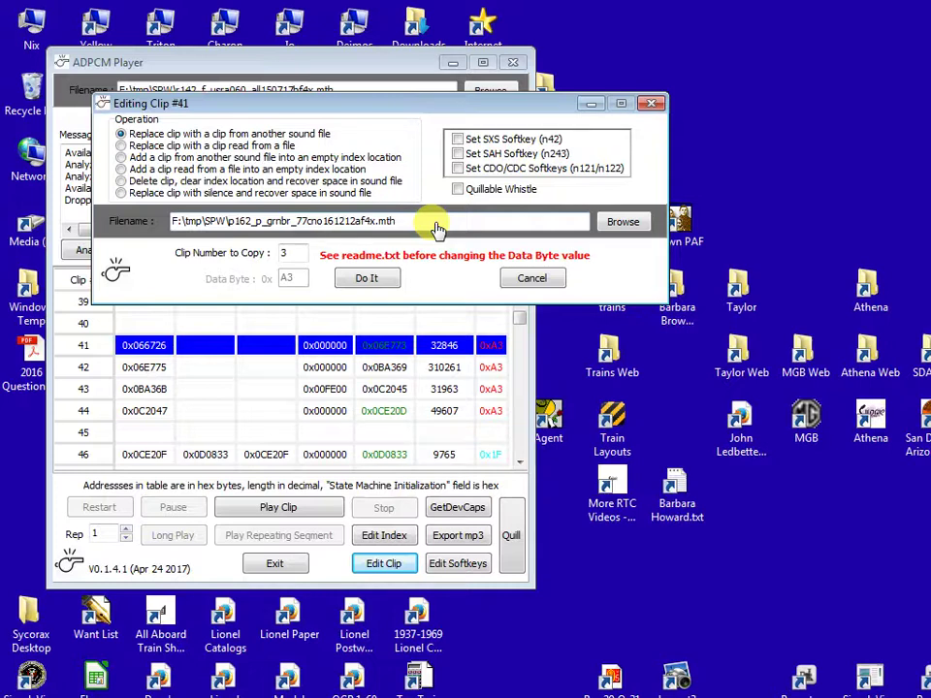
{"action": "double_click", "coordinate": [291, 254]}
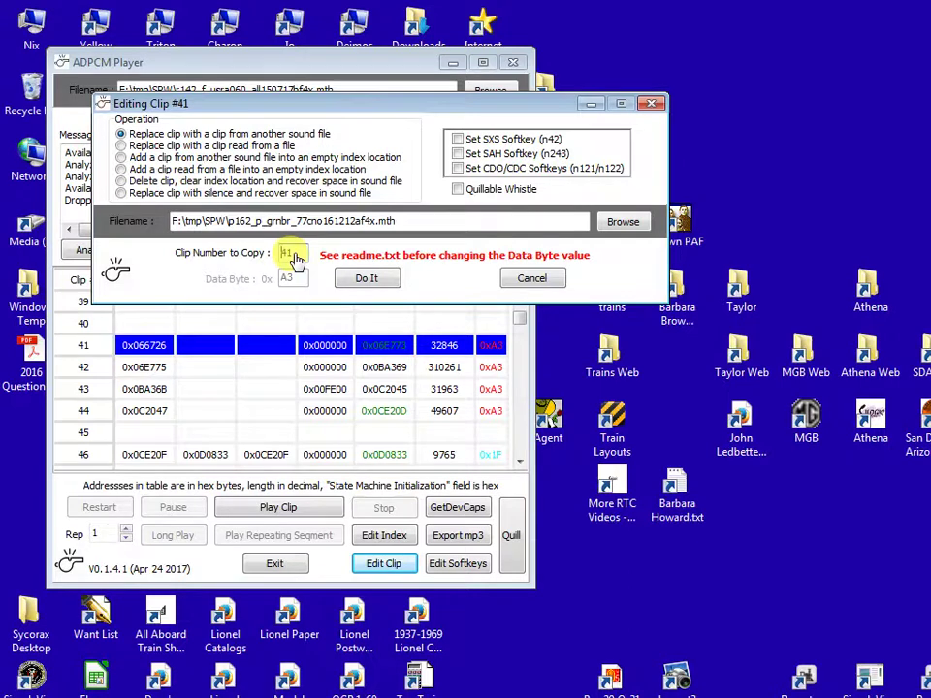
{"action": "left_click", "coordinate": [372, 281]}
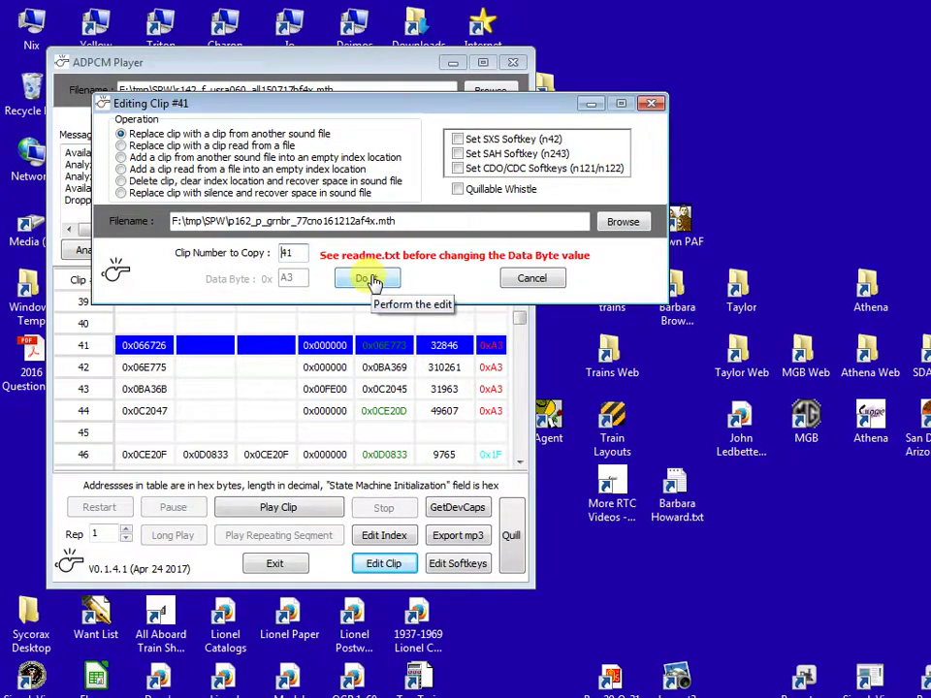
{"action": "left_click", "coordinate": [373, 281]}
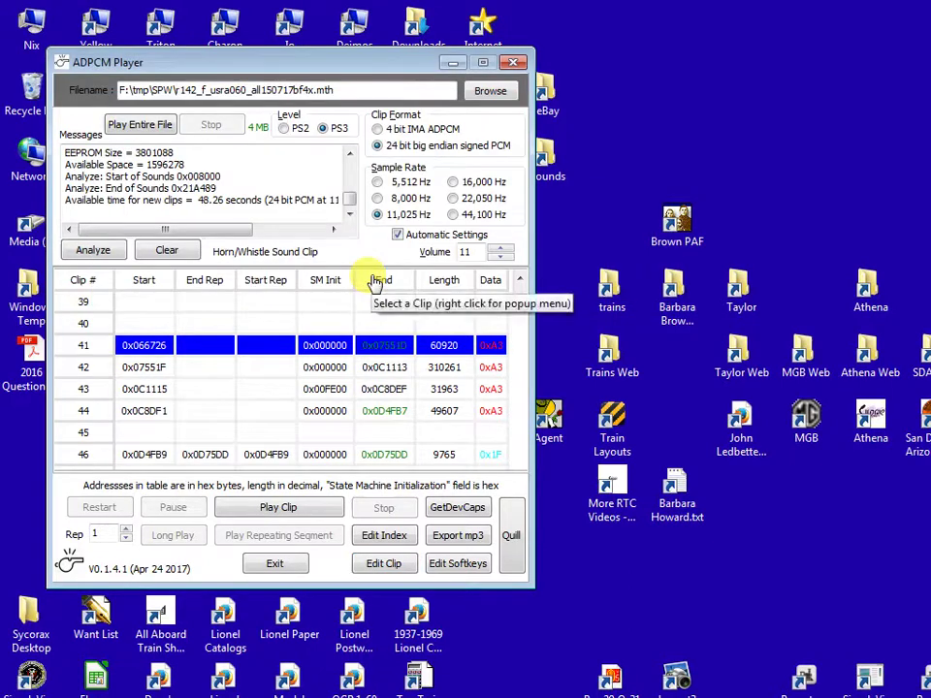
Step: Replace clip 42 with clip 42 from p162_p_grnbr_77cno161212af4x.mth
{"action": "left_click", "coordinate": [252, 369]}
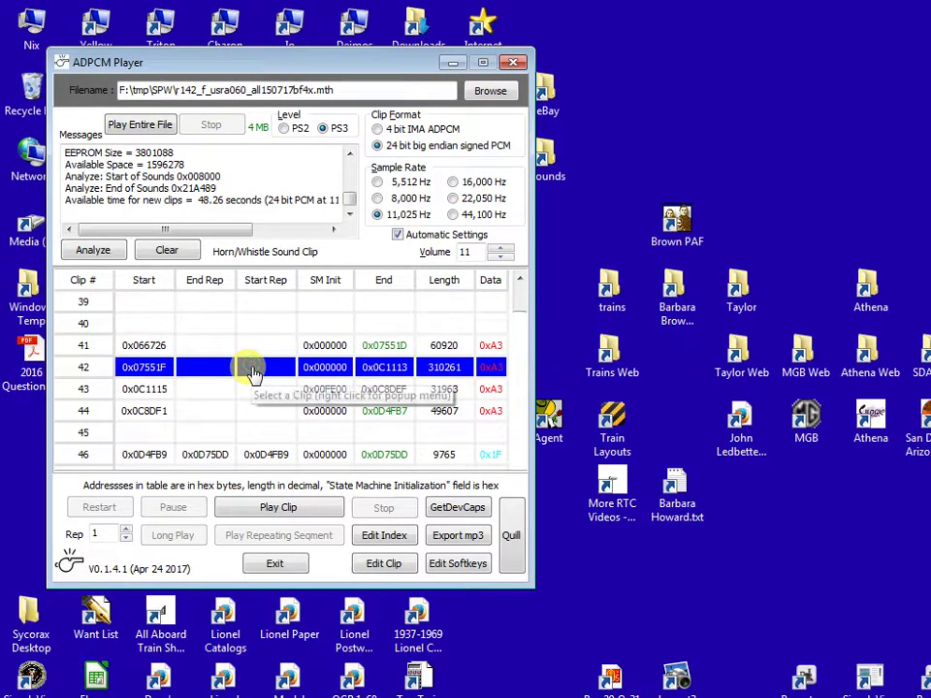
{"action": "left_click", "coordinate": [380, 566]}
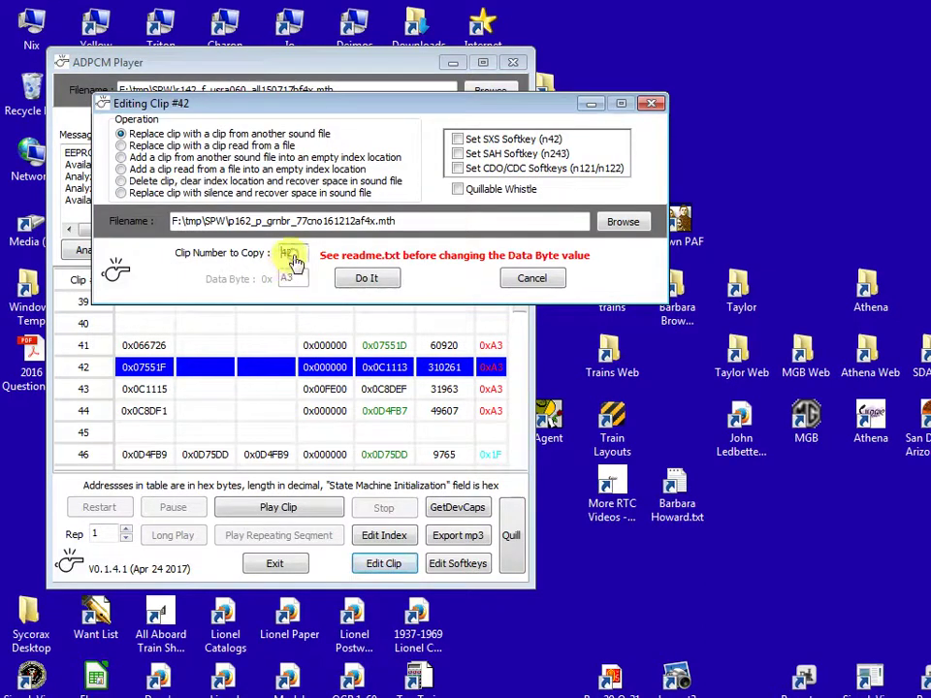
{"action": "left_click", "coordinate": [366, 278]}
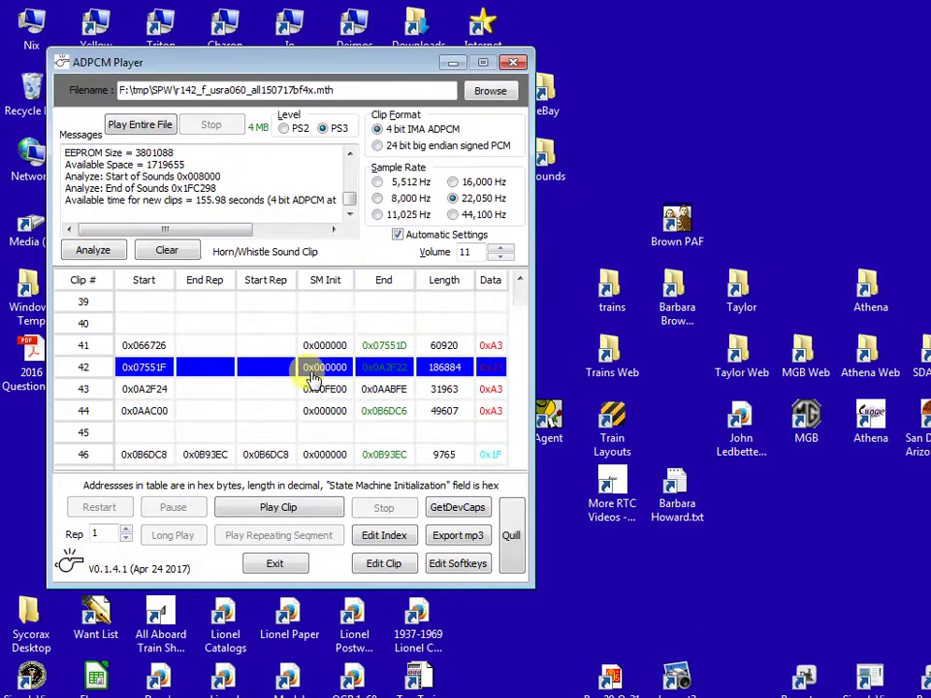
Step: Replace clip 43 with clip 43 from p162_p_grnbr_77cno161212af4x.mth
{"action": "double_click", "coordinate": [299, 388]}
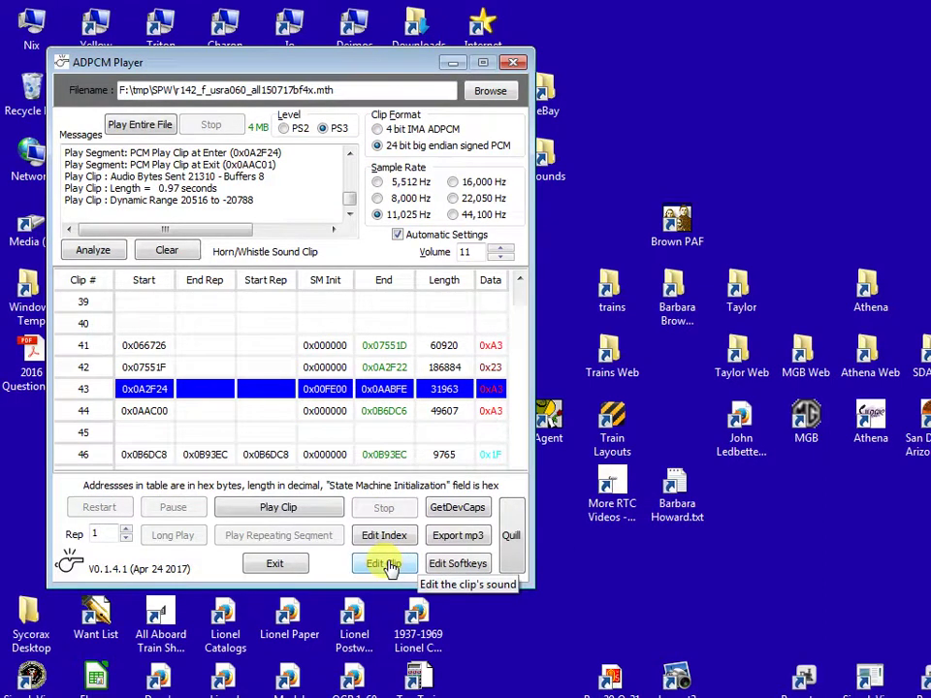
{"action": "left_click", "coordinate": [386, 564]}
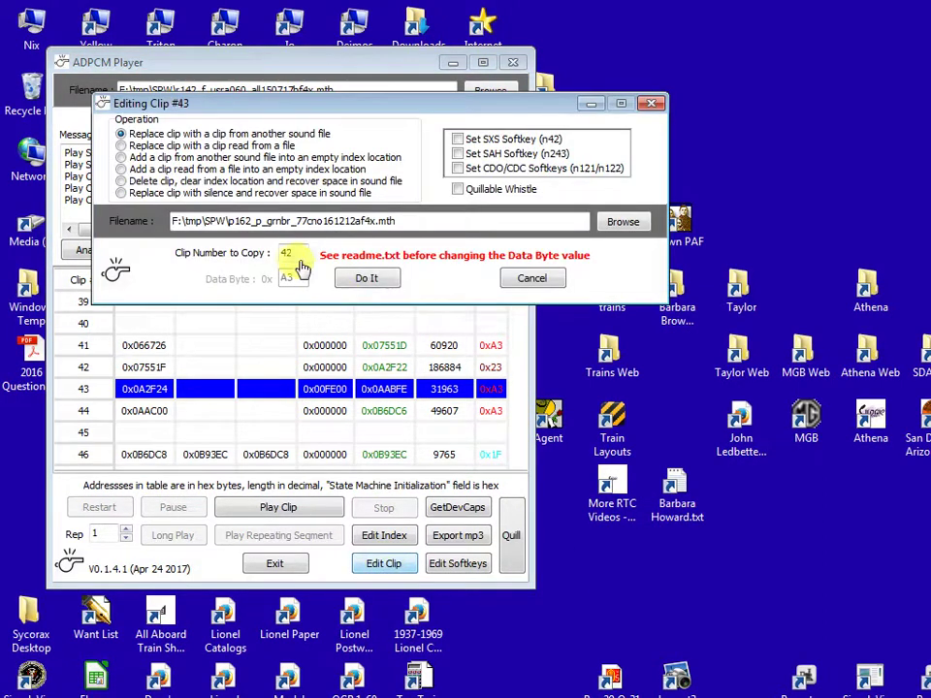
{"action": "type", "text": "43"}
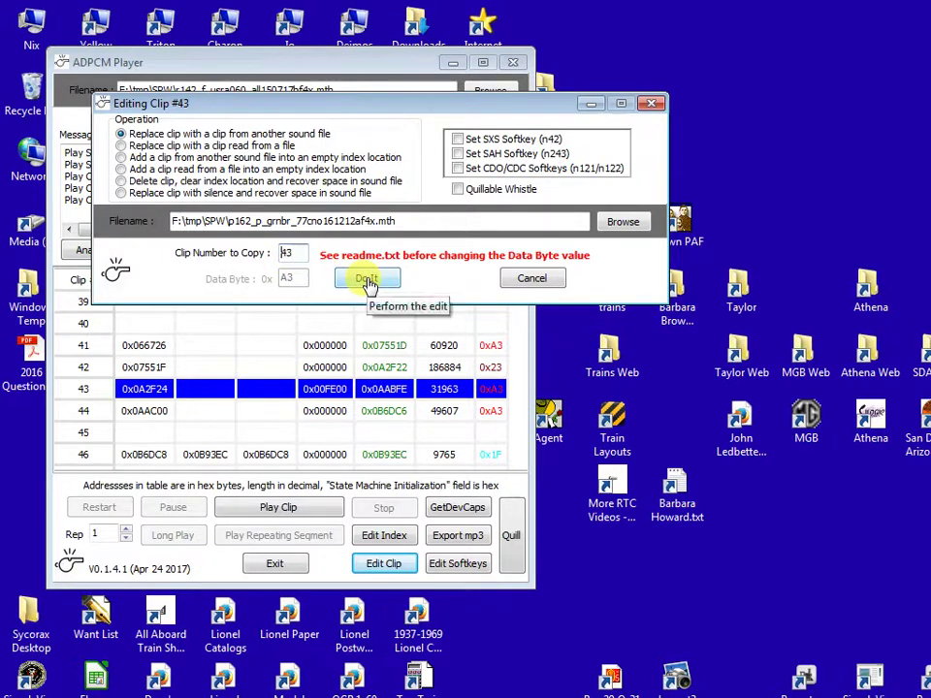
{"action": "left_click", "coordinate": [367, 281]}
Step: Replace clip 44 with clip 44 from p162_p_grnbr_77cno161212af4x.mth and play clip 43 to check it
{"action": "left_click", "coordinate": [309, 411]}
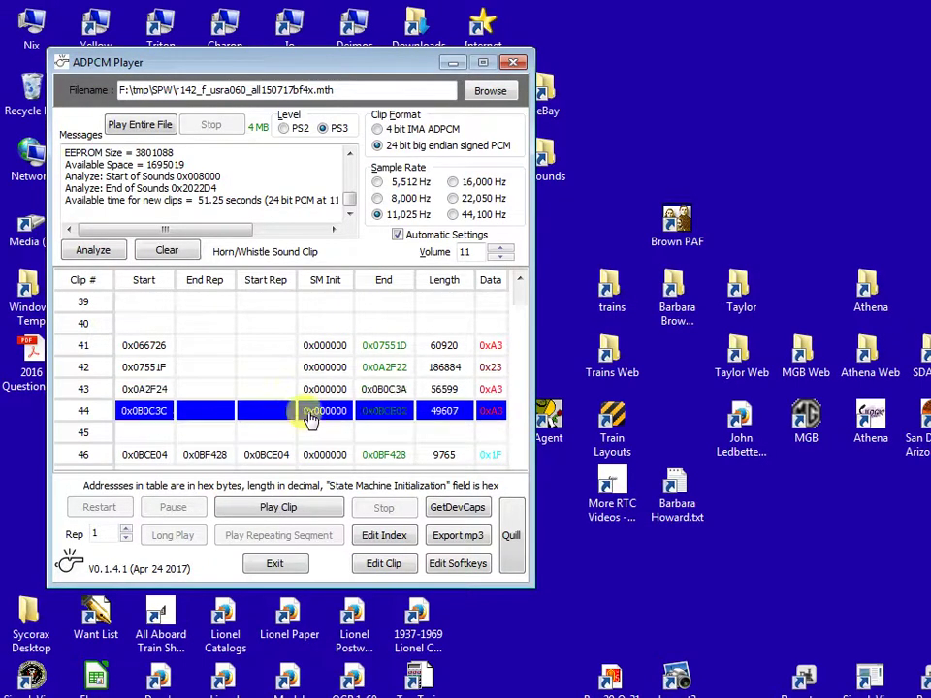
{"action": "left_click", "coordinate": [383, 563]}
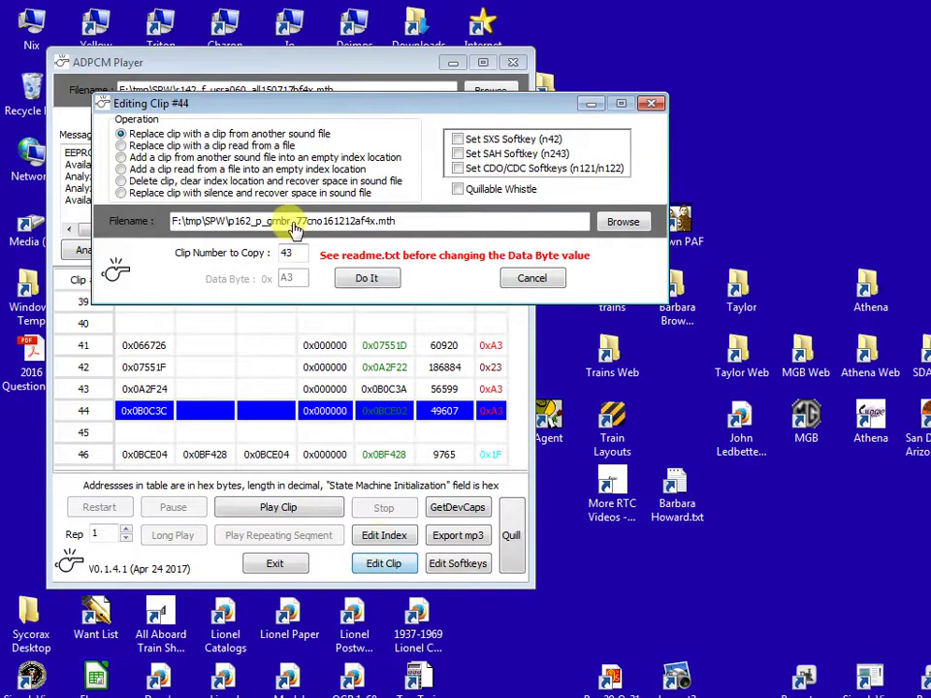
{"action": "left_click", "coordinate": [294, 260]}
{"action": "type", "text": "44"}
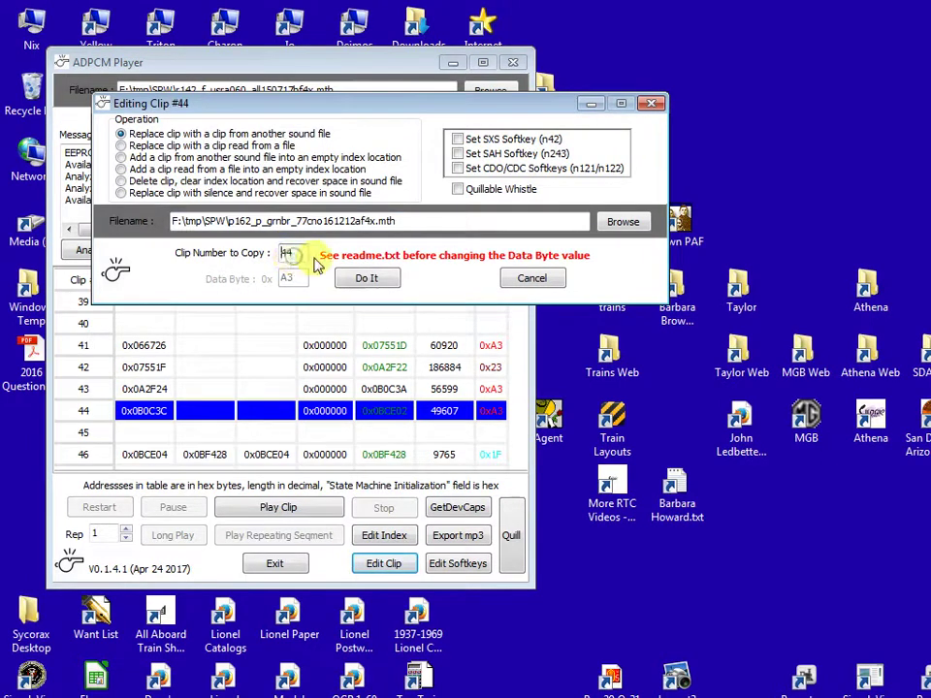
{"action": "left_click", "coordinate": [367, 281]}
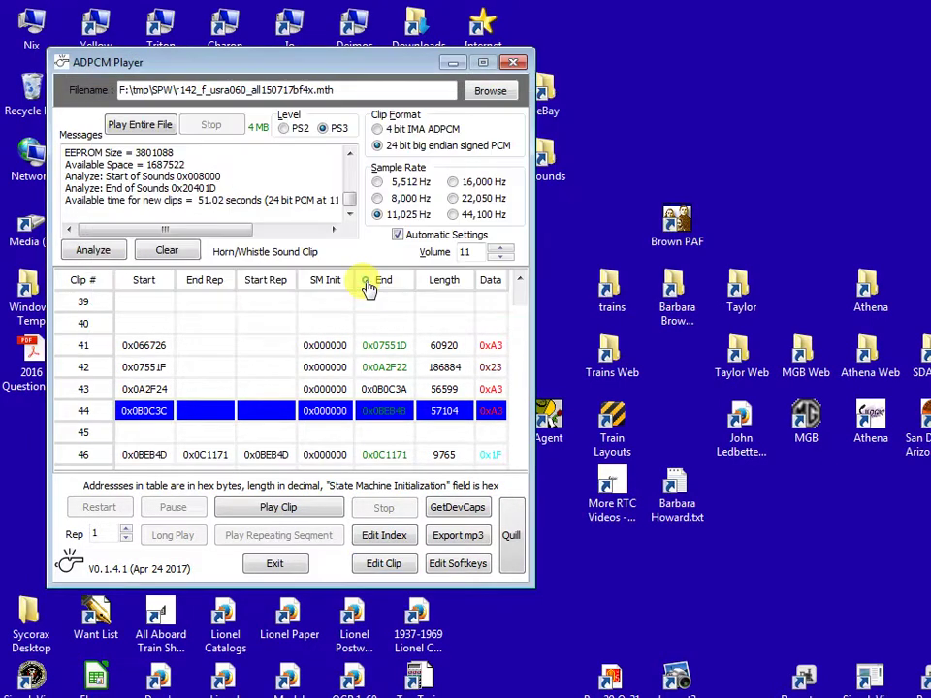
{"action": "double_click", "coordinate": [192, 389]}
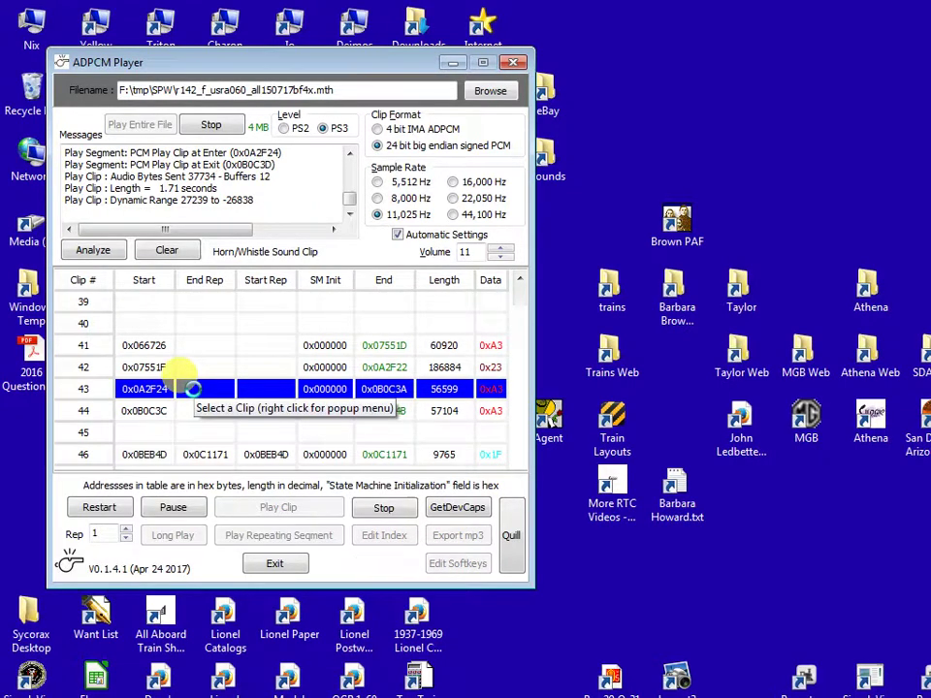
Step: Go to the Whistle/Horn clips and replace clip 152 with clip 152 from p162_p_grnbr_77cno161212af4x.mth
{"action": "right_click", "coordinate": [232, 393]}
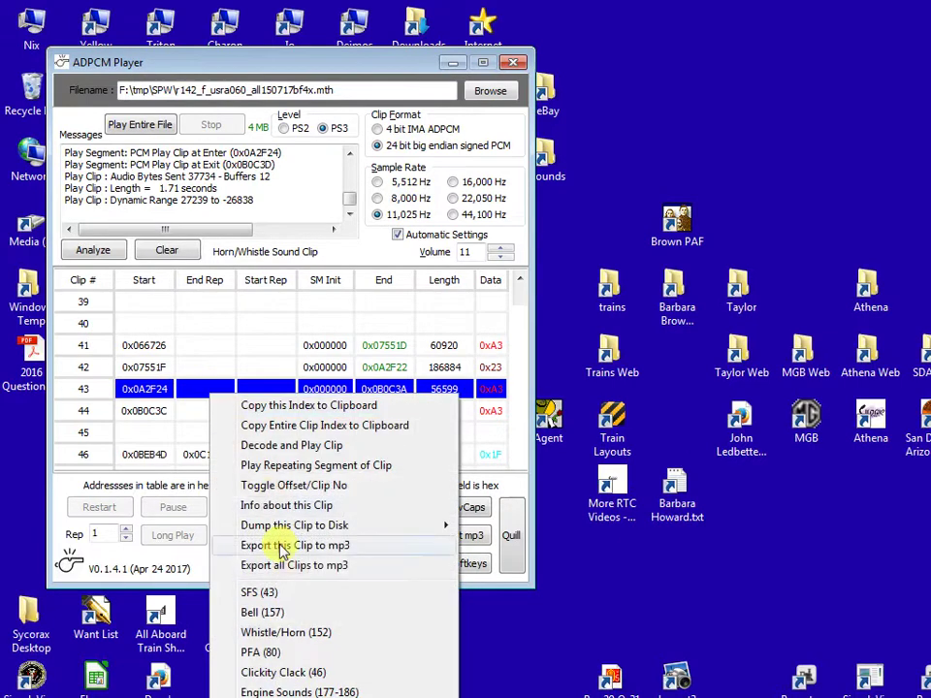
{"action": "left_click", "coordinate": [291, 630]}
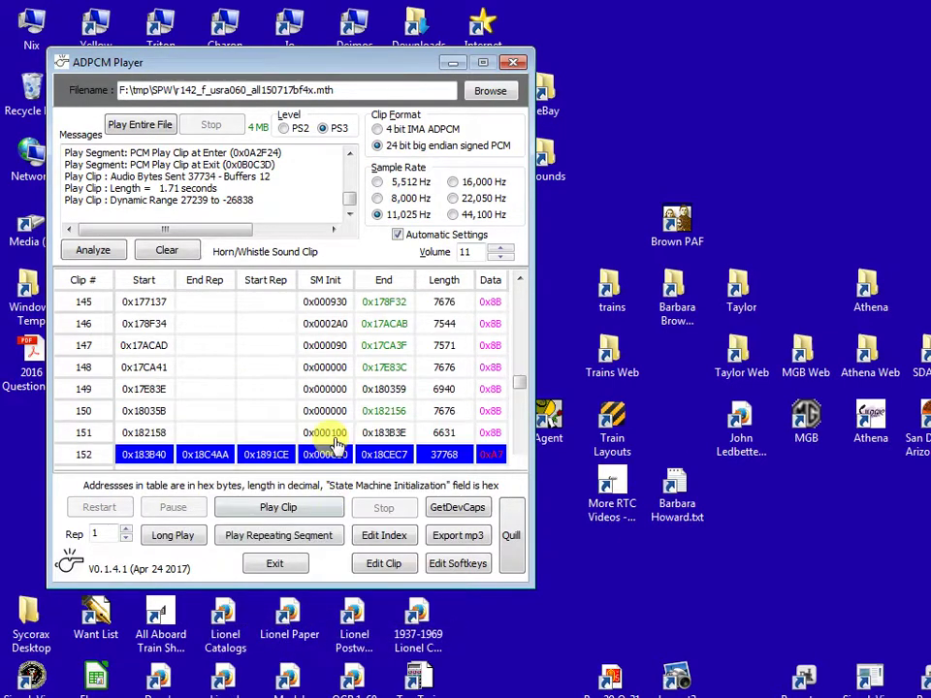
{"action": "left_click", "coordinate": [520, 464]}
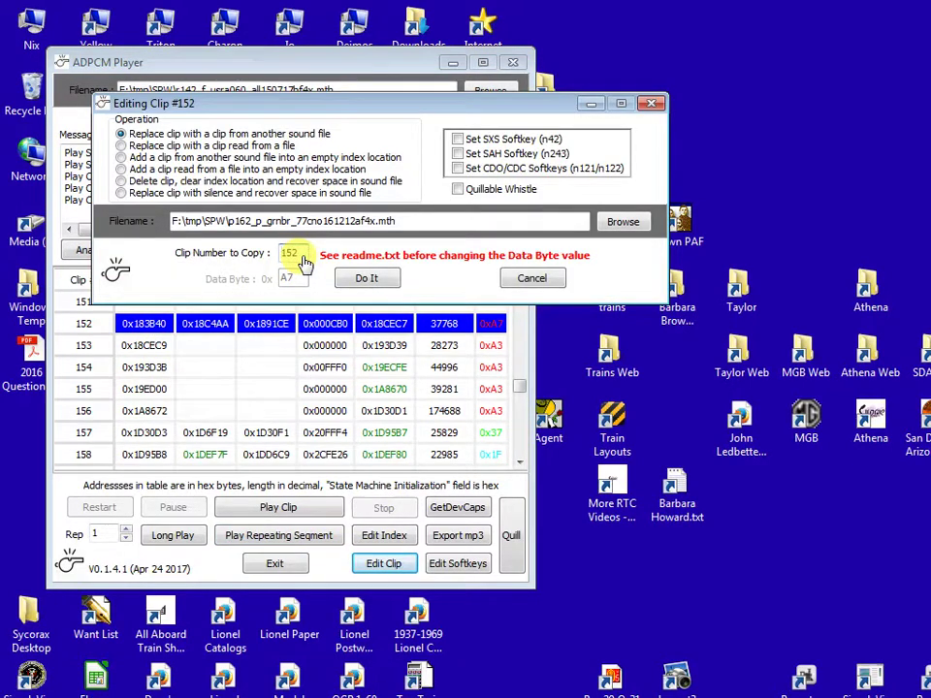
{"action": "left_click", "coordinate": [376, 282]}
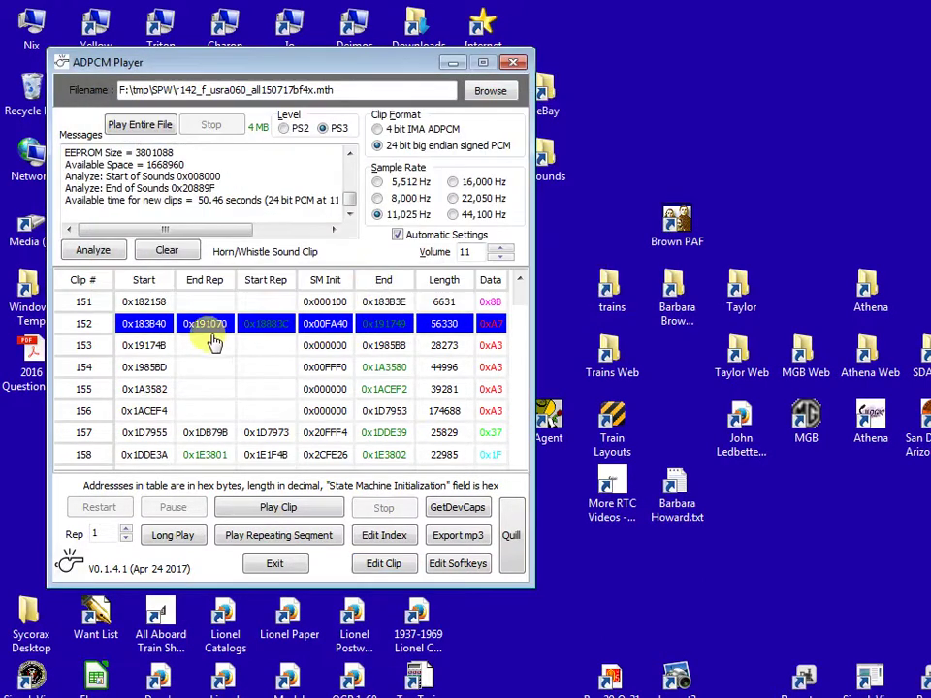
Step: Replace clip 153 with clip 153 from p162_p_grnbr_77cno161212af4x.mth
{"action": "left_click", "coordinate": [202, 347]}
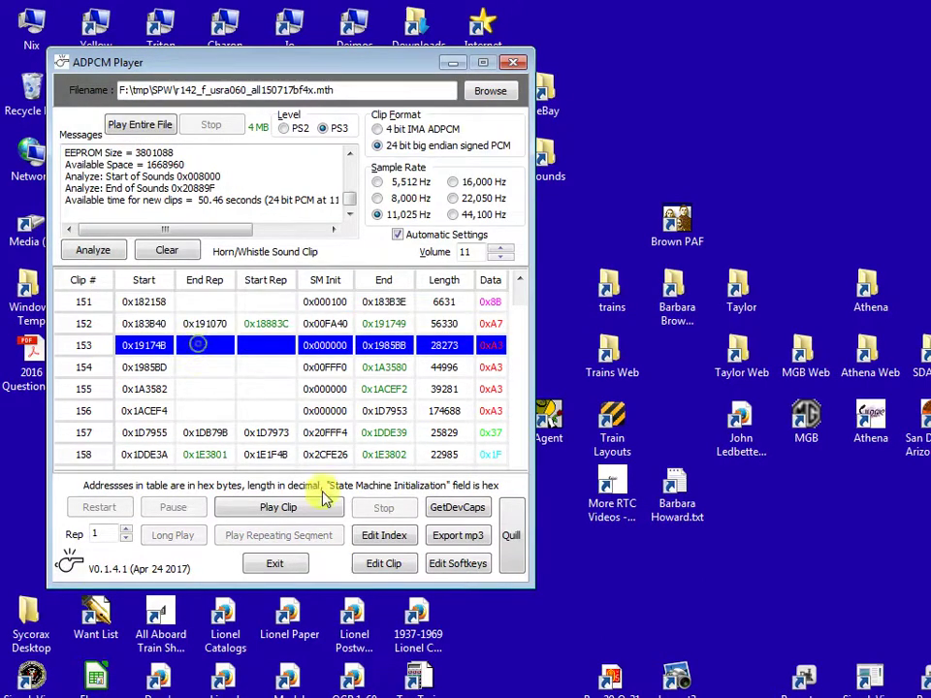
{"action": "left_click", "coordinate": [388, 564]}
{"action": "double_click", "coordinate": [289, 253]}
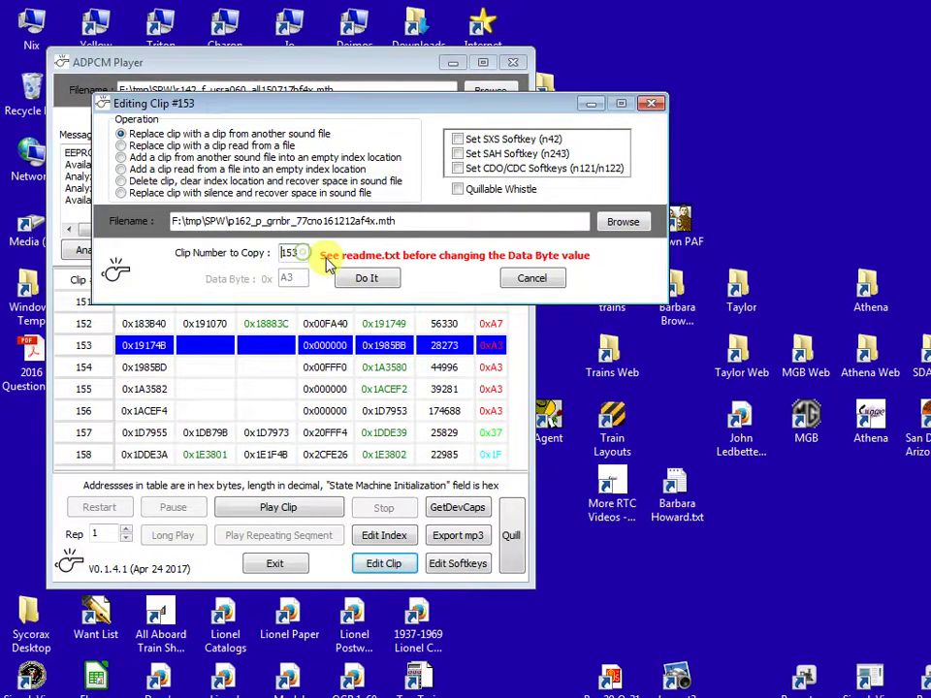
{"action": "type", "text": "153"}
{"action": "left_click", "coordinate": [365, 278]}
Step: Replace clip 154 with clip 154 from p162_p_grnbr_77cno161212af4x.mth
{"action": "left_click", "coordinate": [214, 367]}
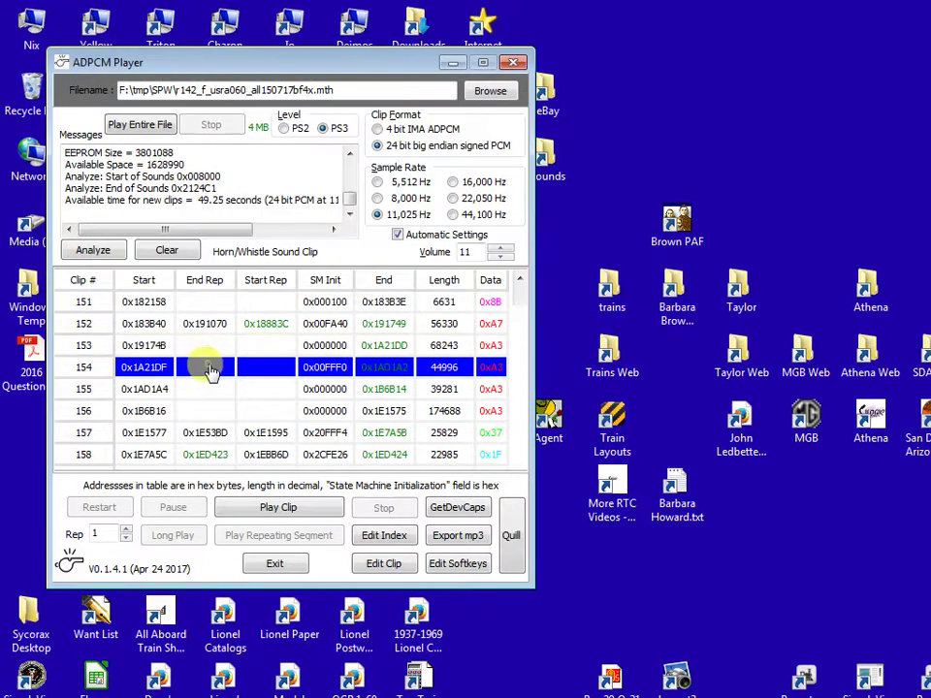
{"action": "left_click", "coordinate": [381, 563]}
{"action": "double_click", "coordinate": [290, 254]}
{"action": "type", "text": "154"}
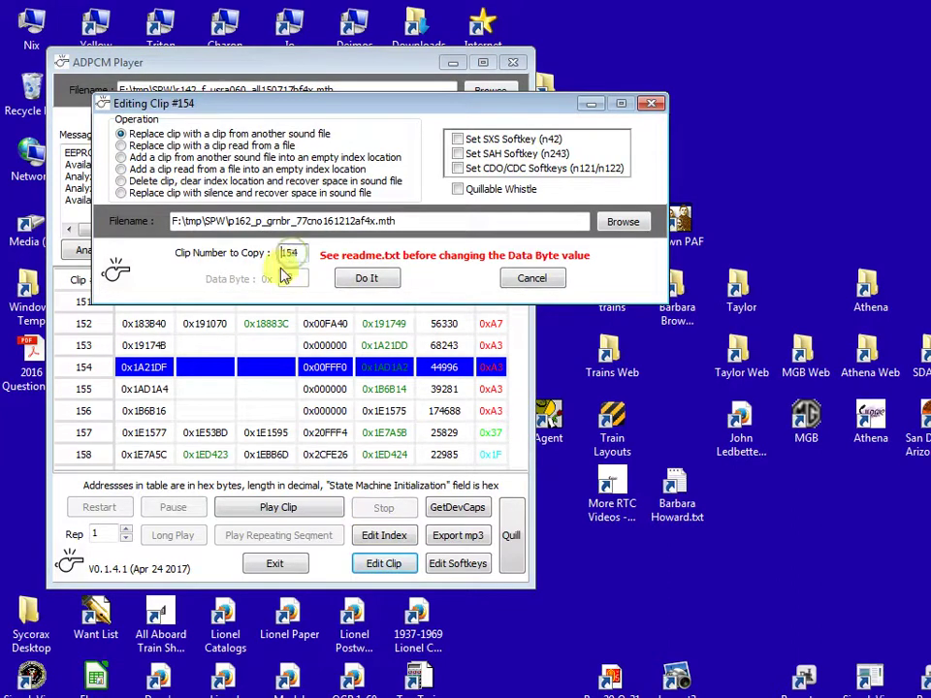
{"action": "left_click", "coordinate": [346, 281]}
Step: Replace clip 155 with clip 155 from p162_p_grnbr_77cno161212af4x.mth
{"action": "left_click", "coordinate": [208, 388]}
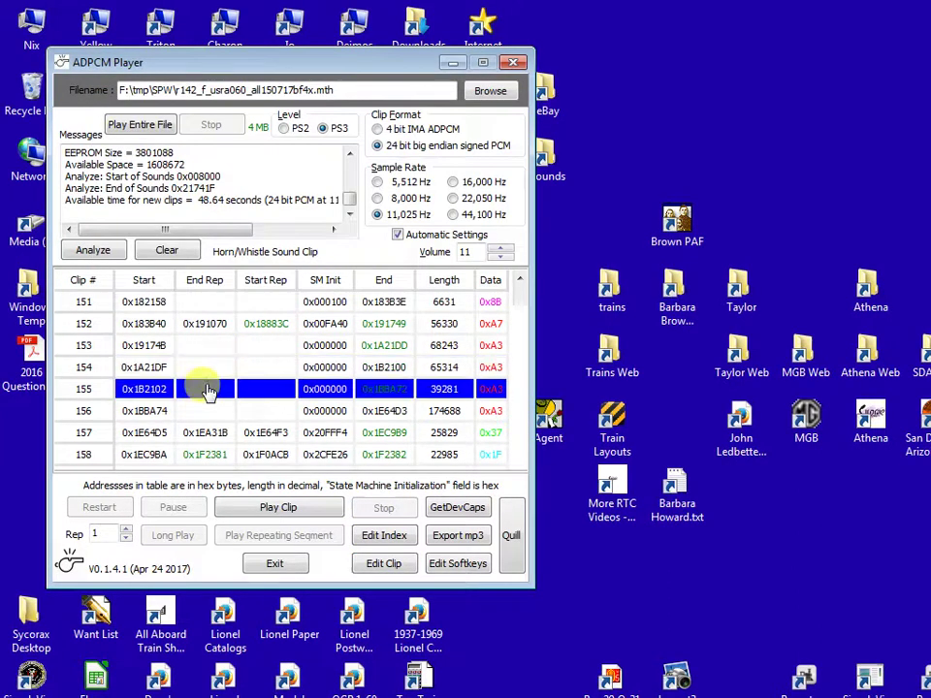
{"action": "left_click", "coordinate": [383, 563]}
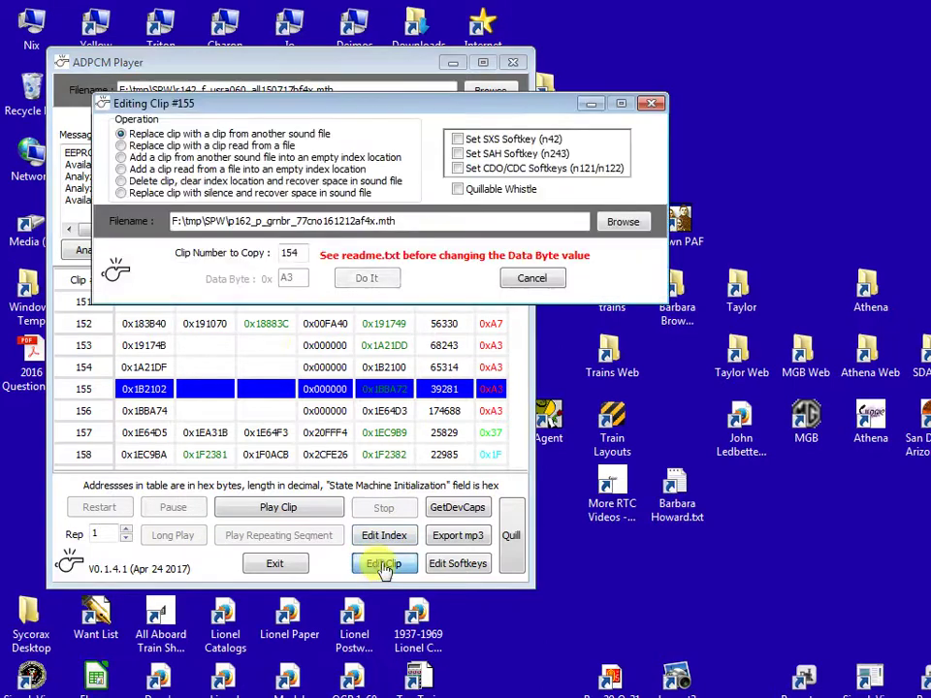
{"action": "left_click", "coordinate": [365, 281]}
Step: Replace clip 156 with clip 156 from p162_p_grnbr_77cno161212af4x.mth and play clip 152 to check the whistle
{"action": "left_click", "coordinate": [246, 411]}
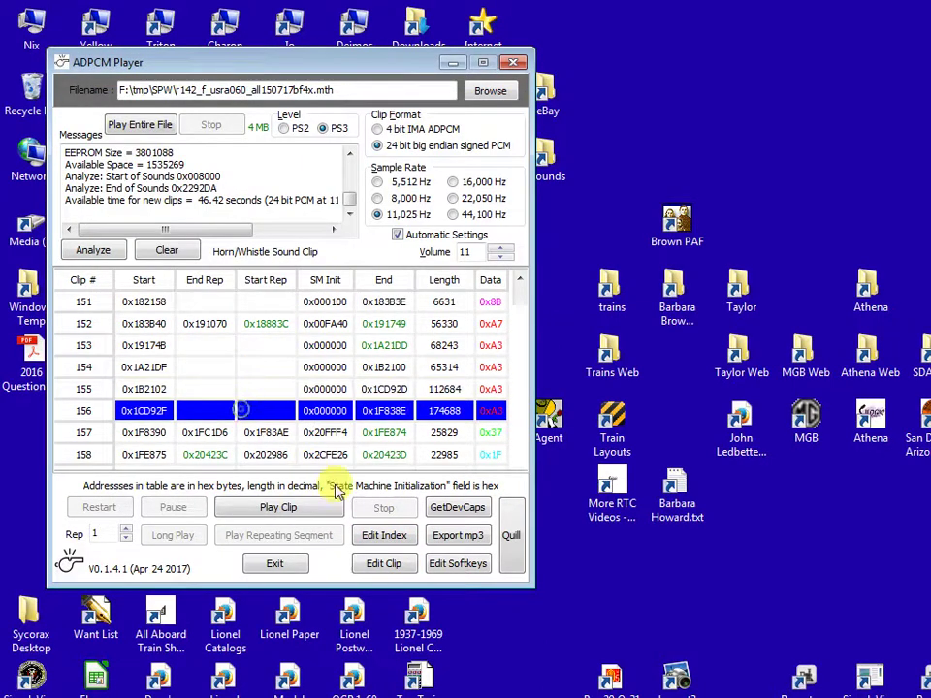
{"action": "left_click", "coordinate": [382, 563]}
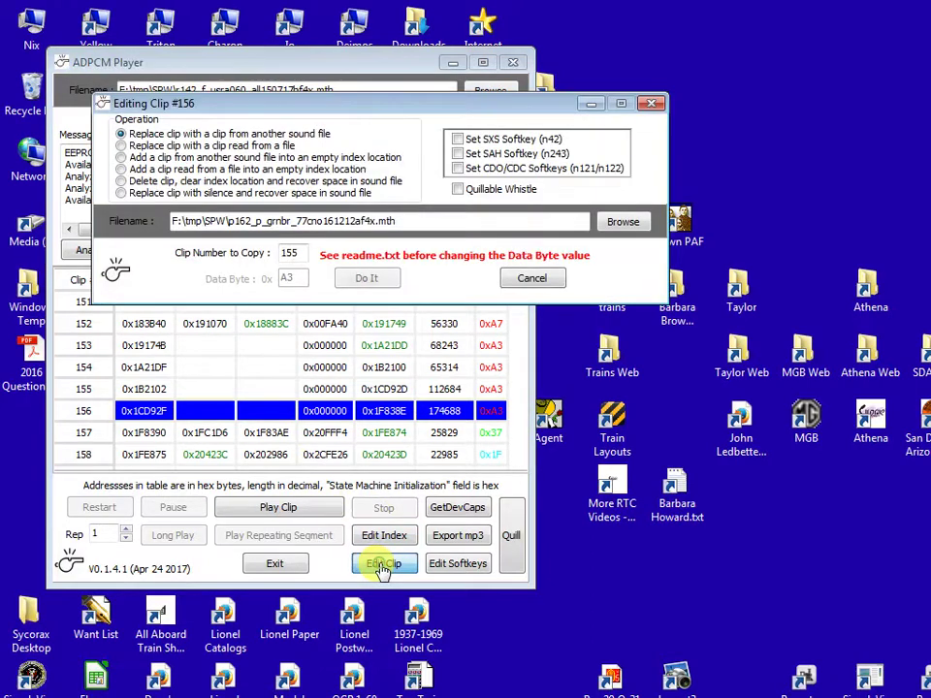
{"action": "double_click", "coordinate": [291, 253]}
{"action": "type", "text": "156"}
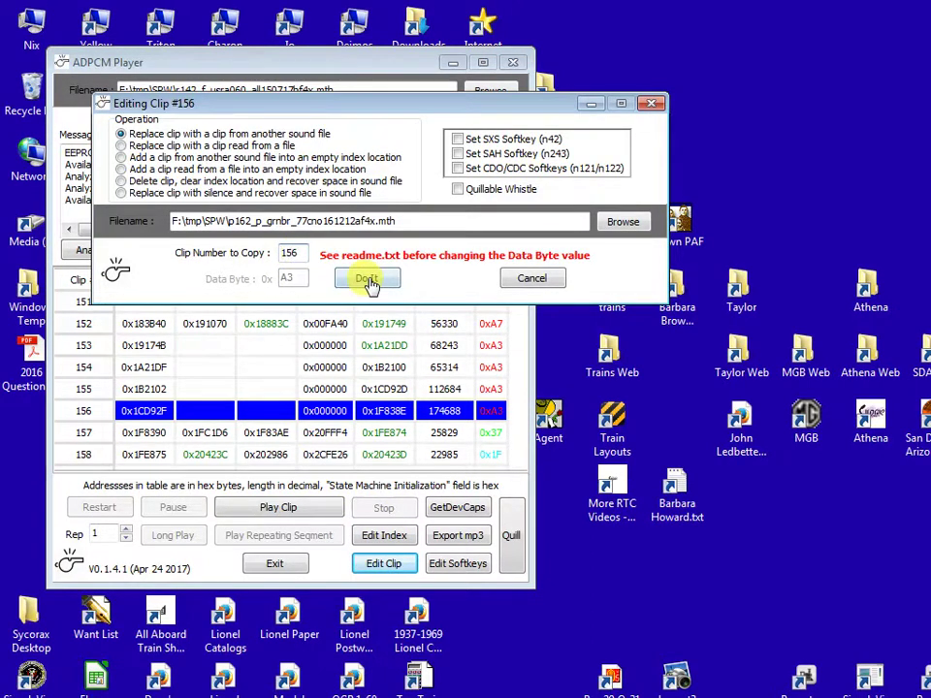
{"action": "left_click", "coordinate": [367, 280]}
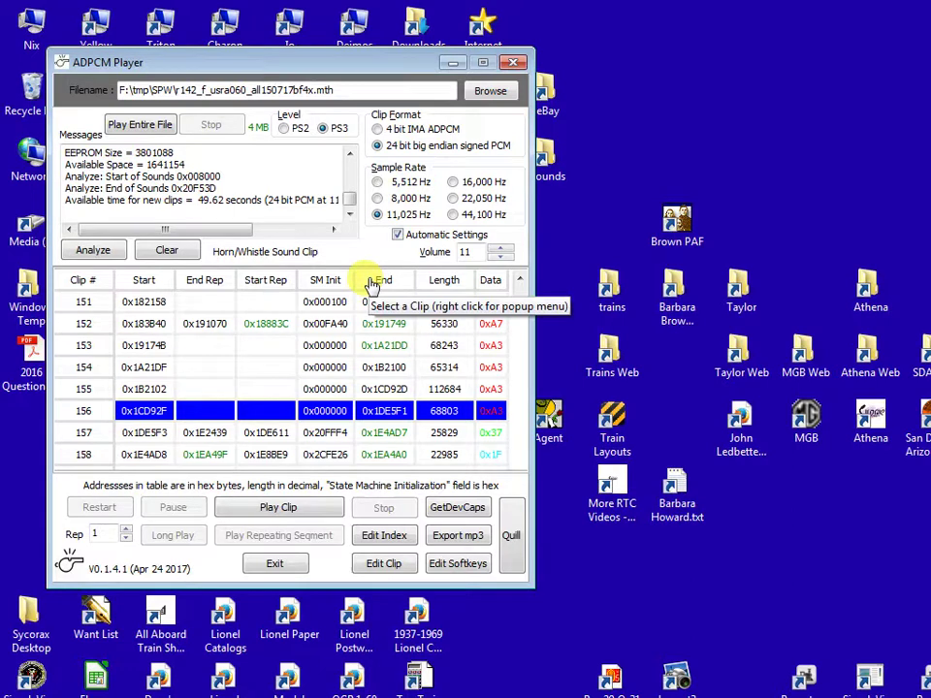
{"action": "double_click", "coordinate": [243, 326]}
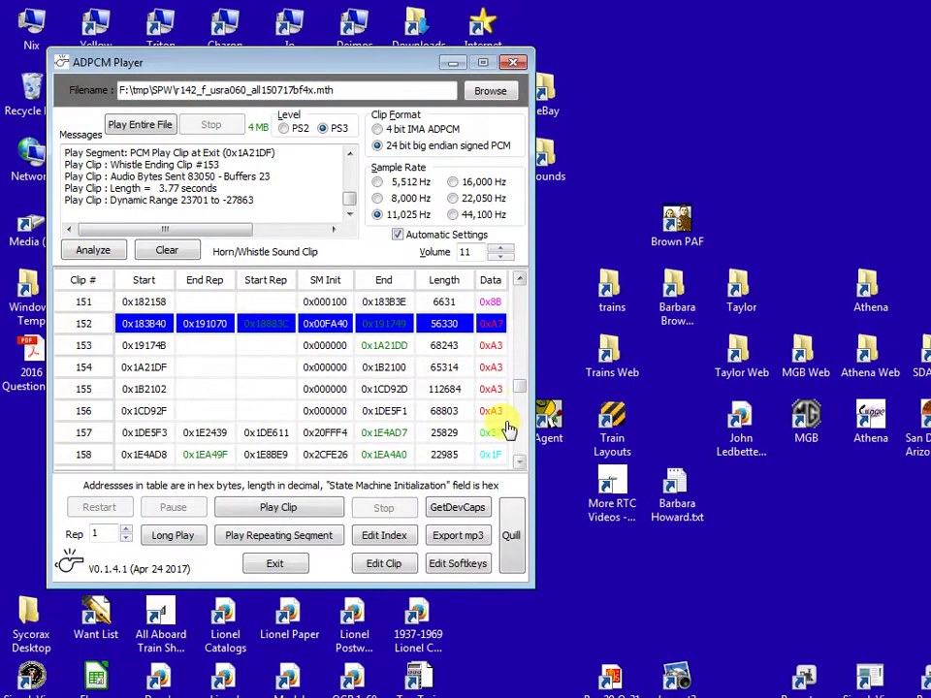
Step: Add clip 3 from p162_p_grnbr_77cno161212af4x.mth into the empty index location 3 with the Quillable Whistle option enabled
{"action": "left_click", "coordinate": [521, 351]}
{"action": "left_click_drag", "start_coordinate": [520, 351], "coordinate": [524, 275]}
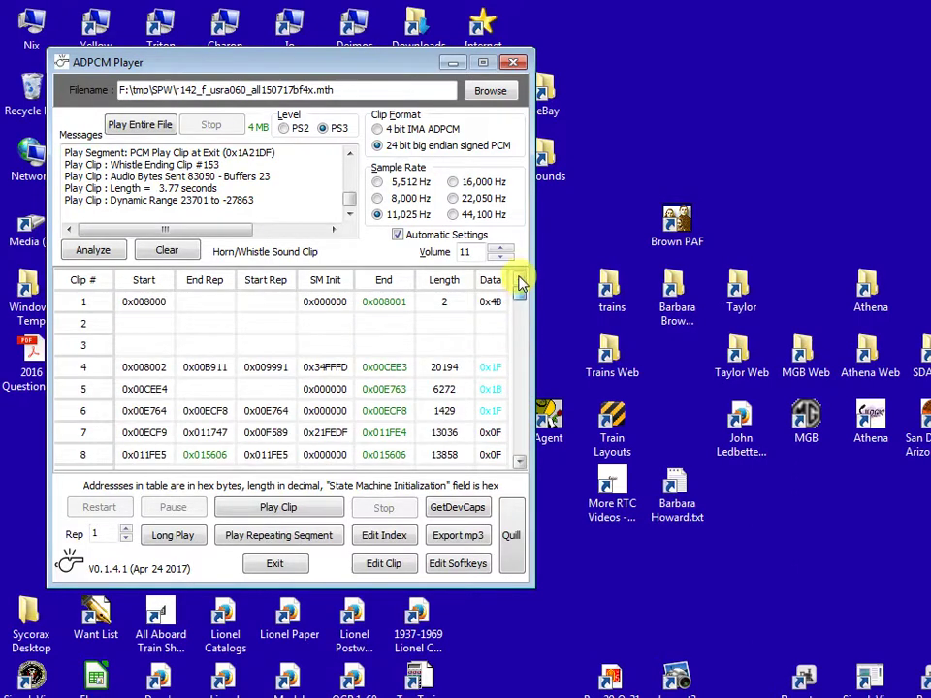
{"action": "left_click", "coordinate": [218, 345]}
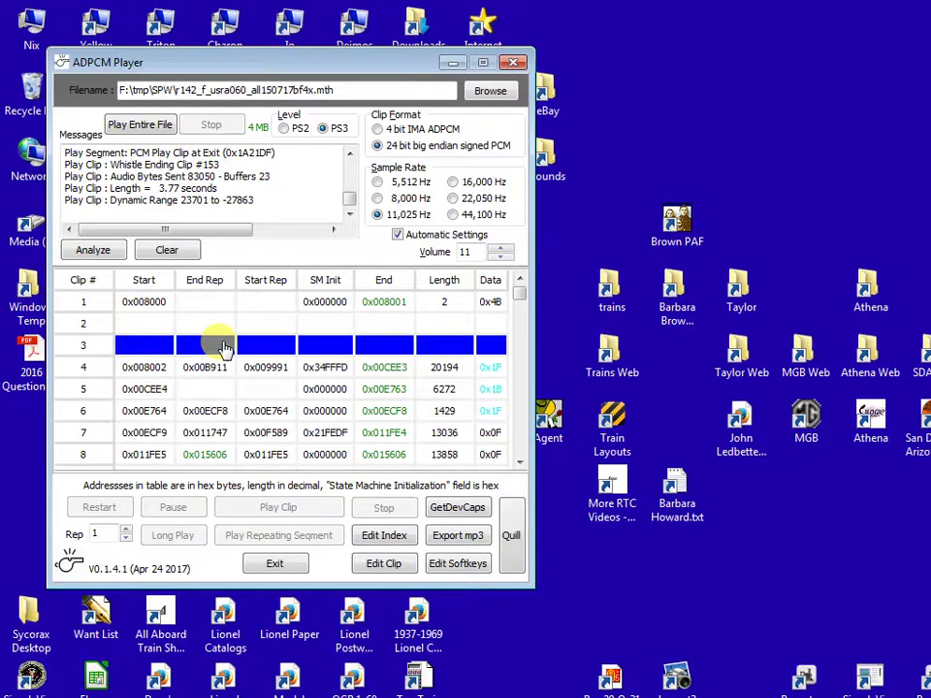
{"action": "left_click", "coordinate": [379, 565]}
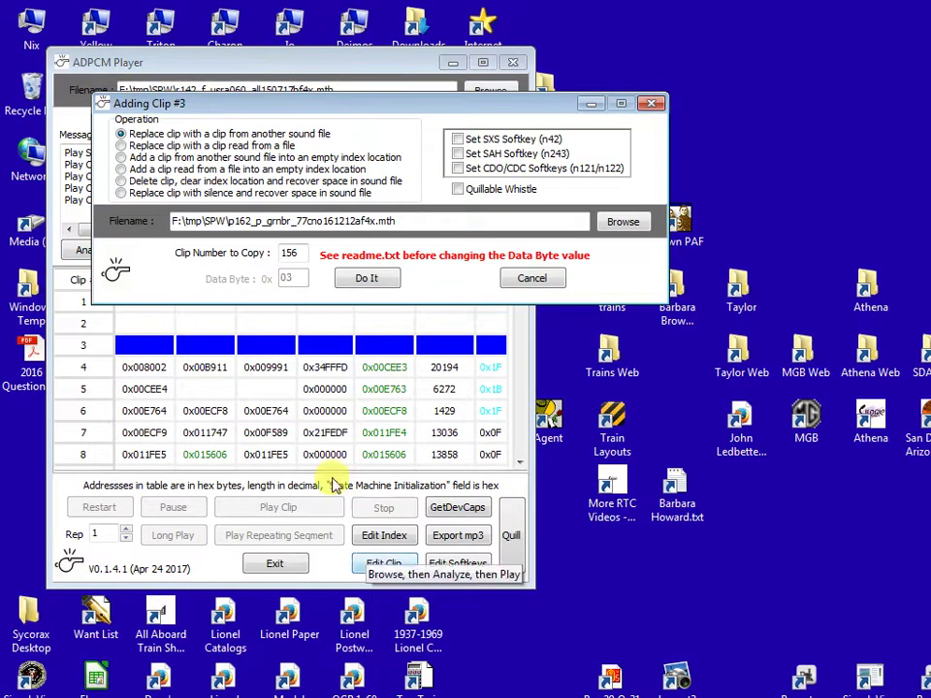
{"action": "double_click", "coordinate": [302, 254]}
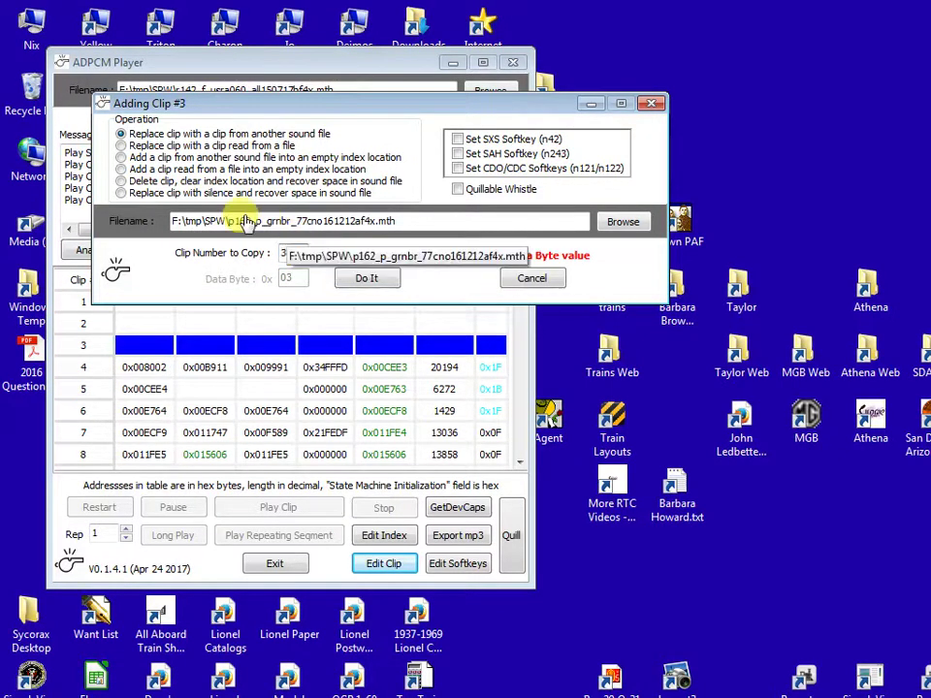
{"action": "left_click", "coordinate": [122, 159]}
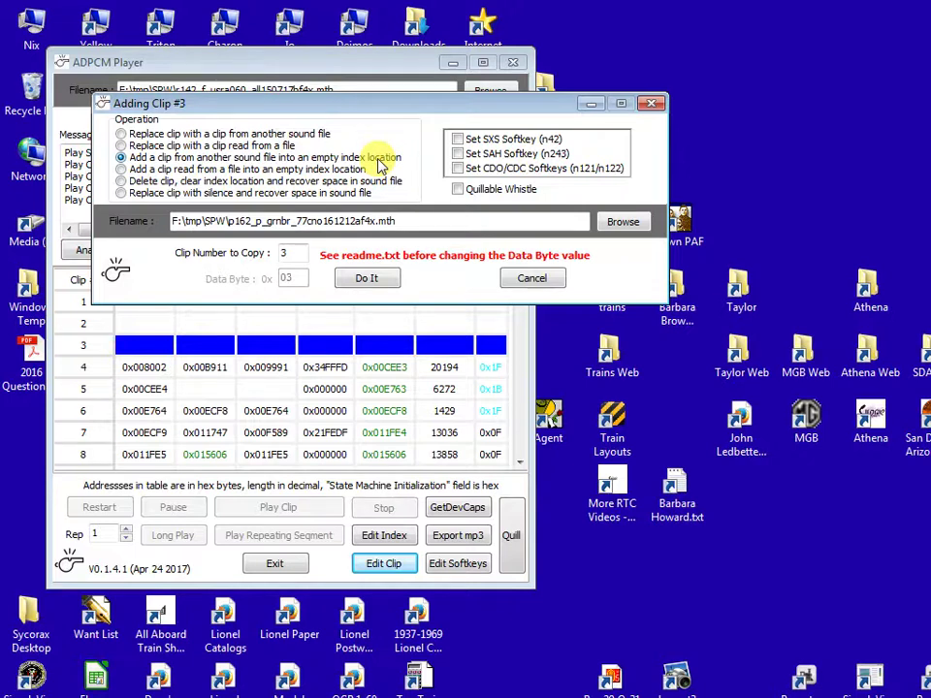
{"action": "left_click", "coordinate": [458, 191]}
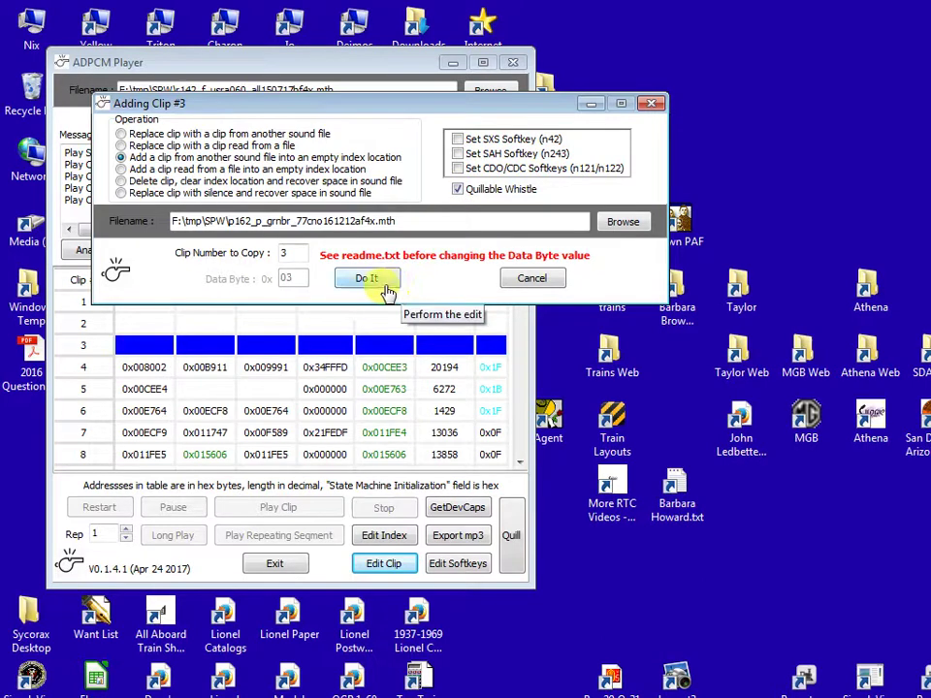
{"action": "left_click", "coordinate": [366, 278]}
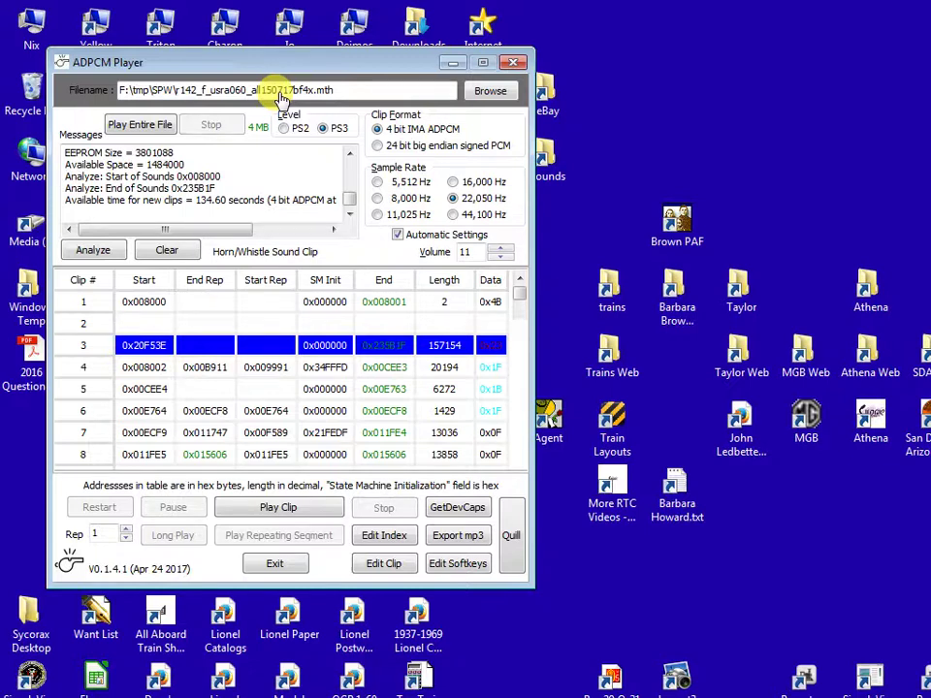
Step: Enable the Proto Whistle SPW sound softkey in the r142 sound file and apply the softkey edit
{"action": "left_click", "coordinate": [279, 97]}
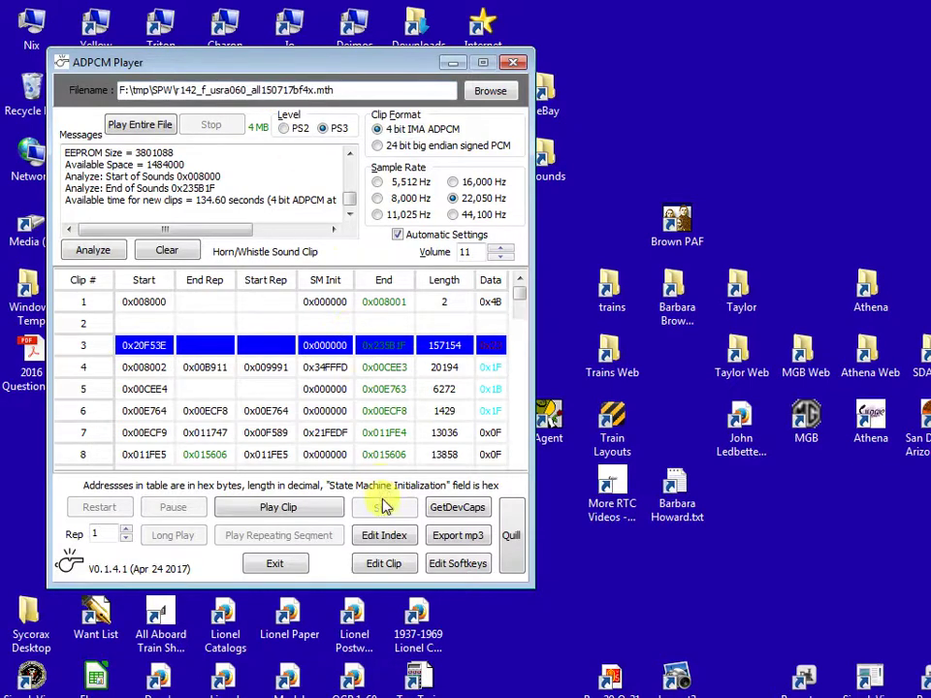
{"action": "left_click", "coordinate": [460, 564]}
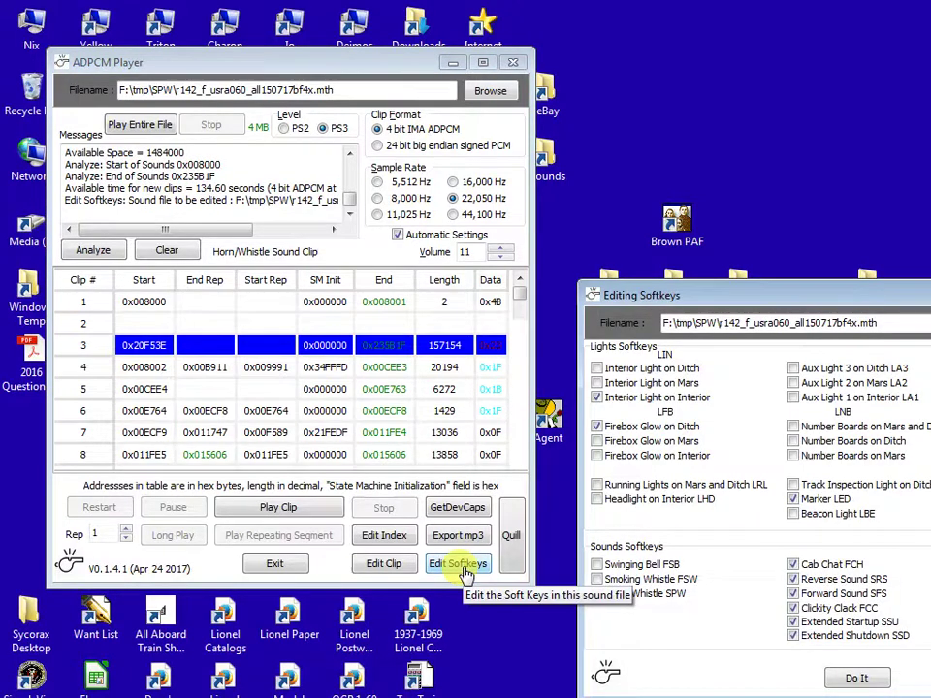
{"action": "left_click", "coordinate": [596, 594]}
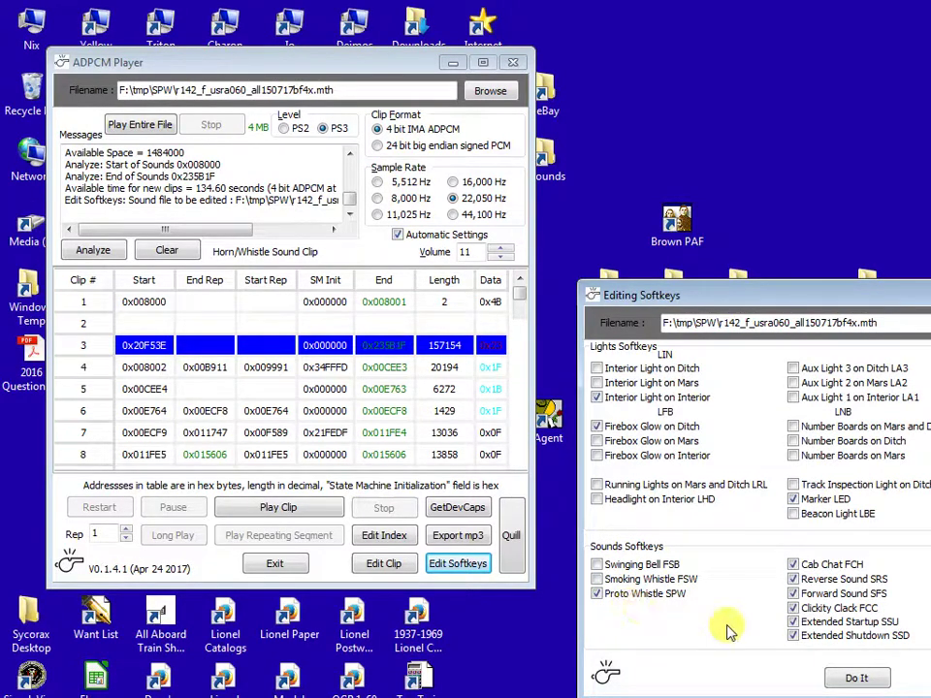
{"action": "left_click", "coordinate": [851, 678]}
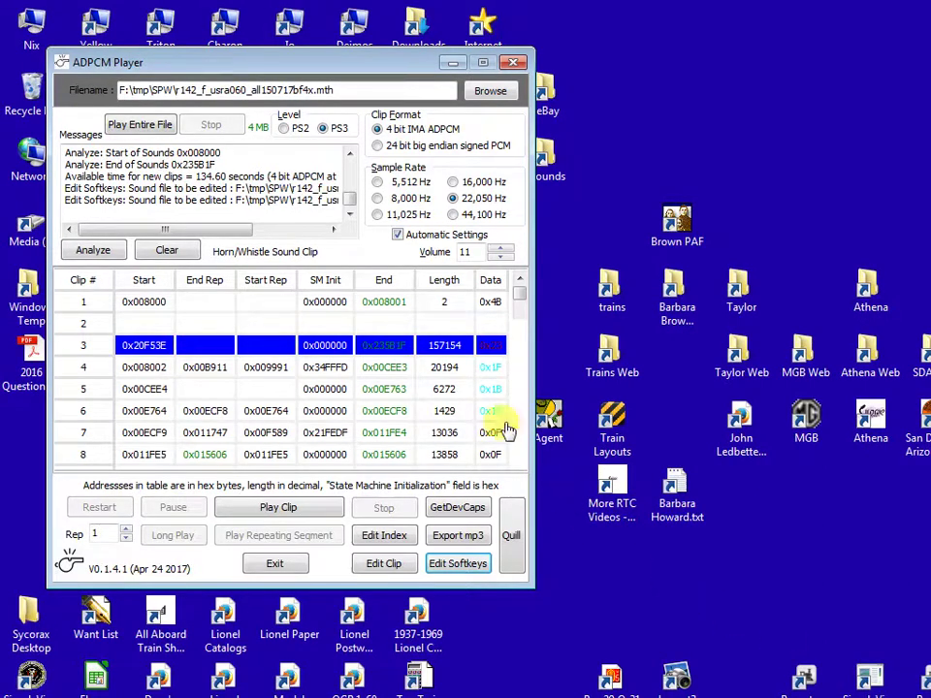